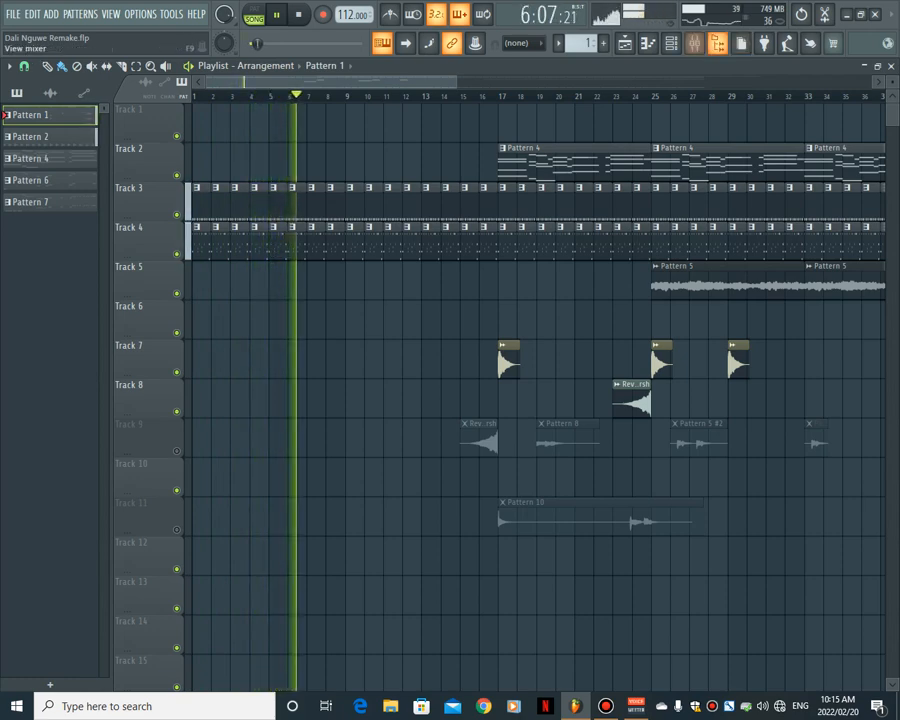
Audition Pattern 1's channels one by one in the channel rack, from Mnd_K2 down to the open hat, and play the arrangement briefly
left_click(670, 43)
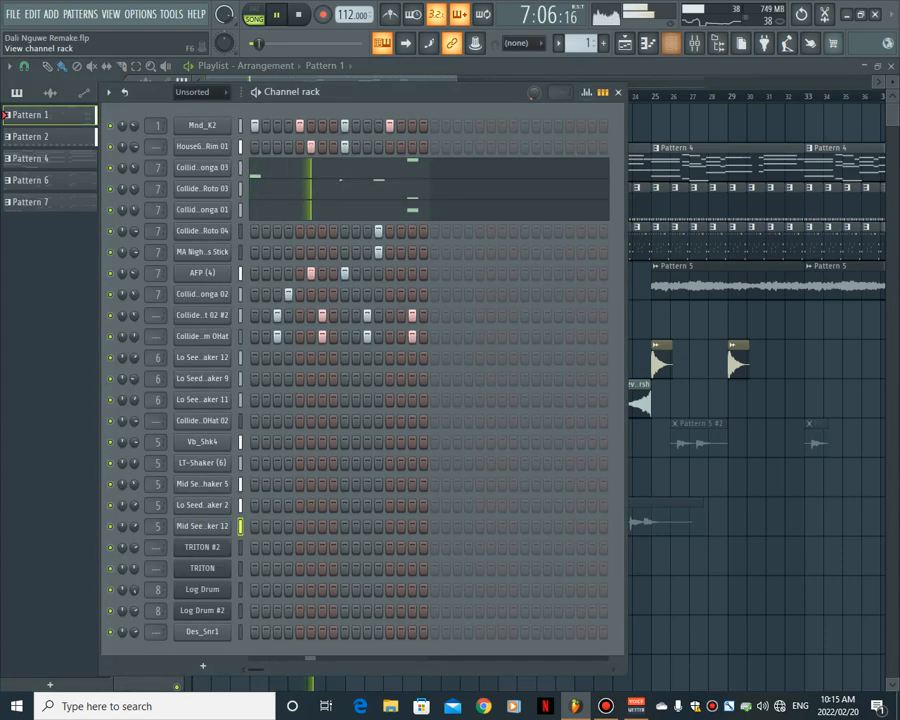
left_click(298, 14)
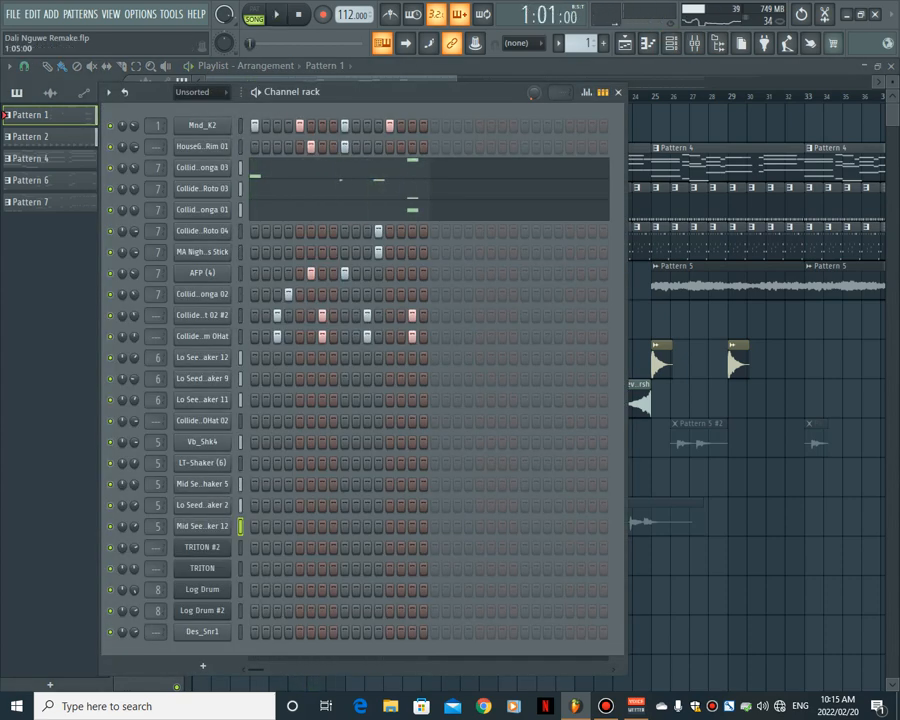
left_click(240, 126)
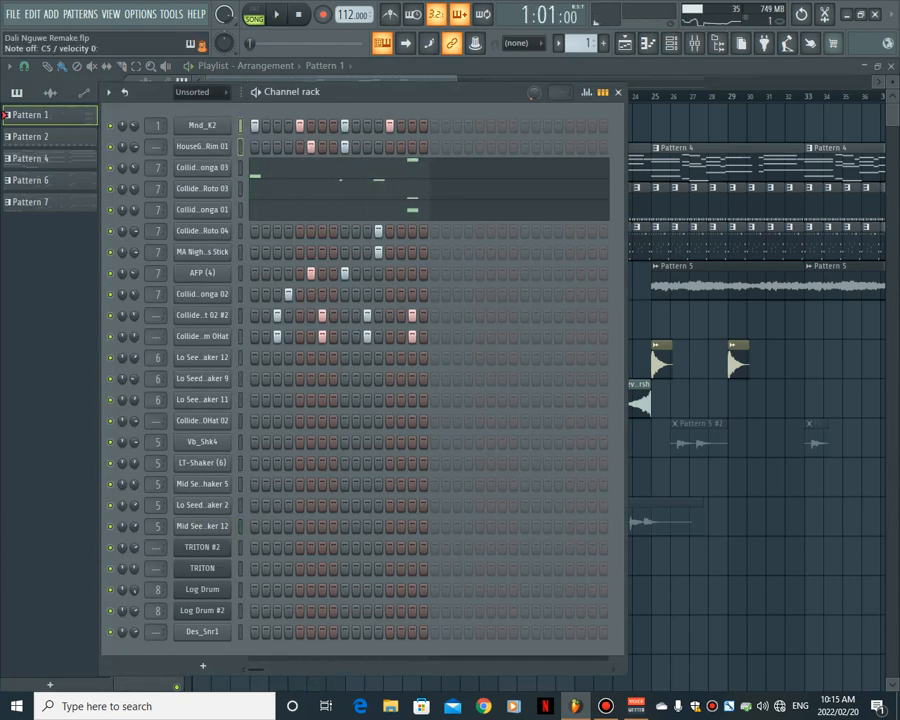
key("Down")
key("Down")
key("Down")
key("Down")
key("Down")
key("Down")
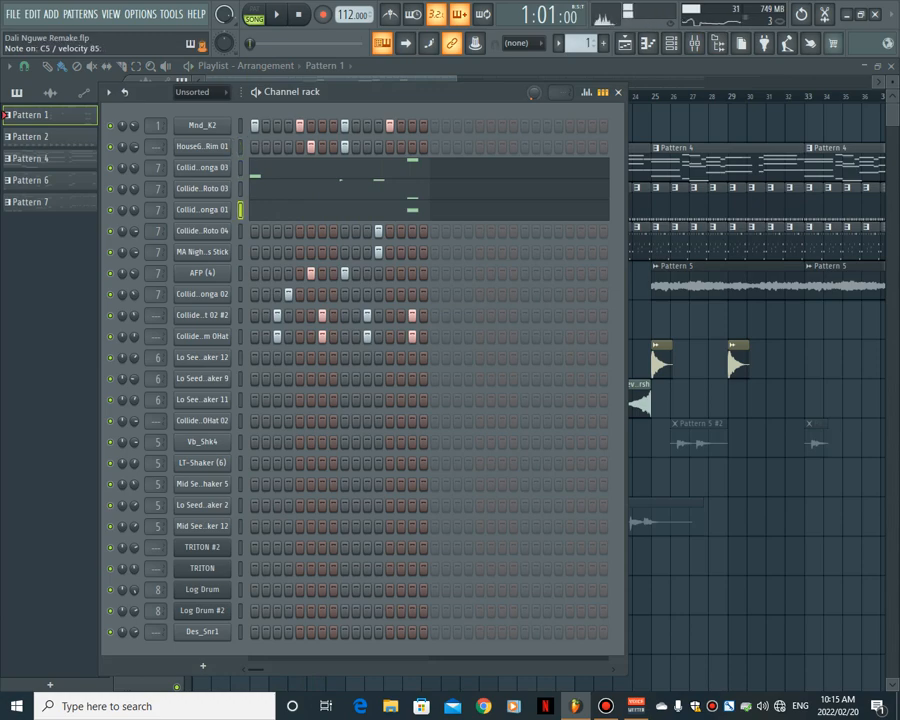
key("Down")
key("Down")
key("Down")
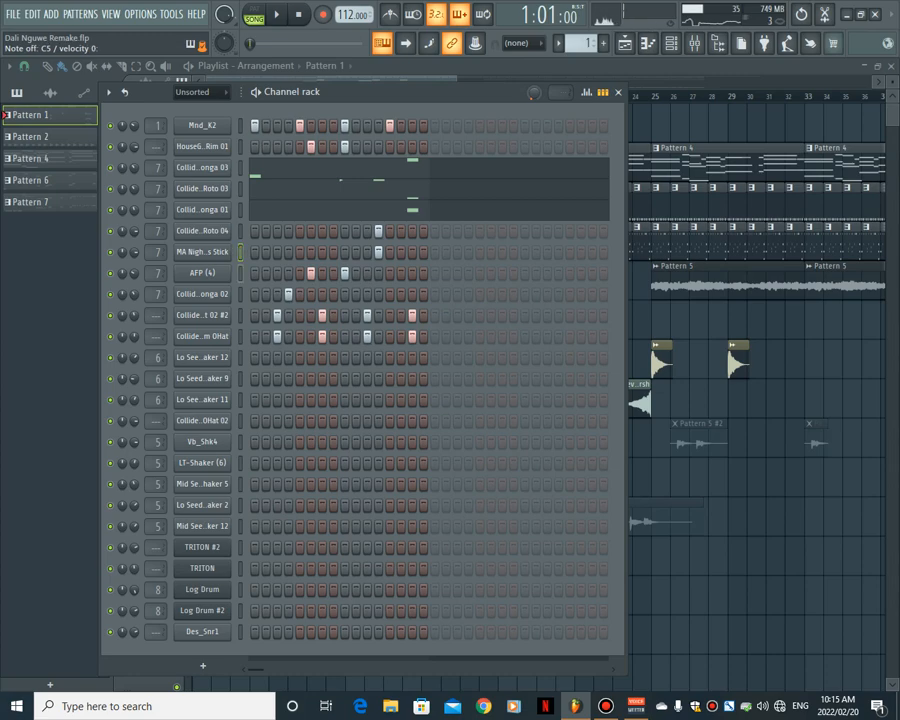
key("Down")
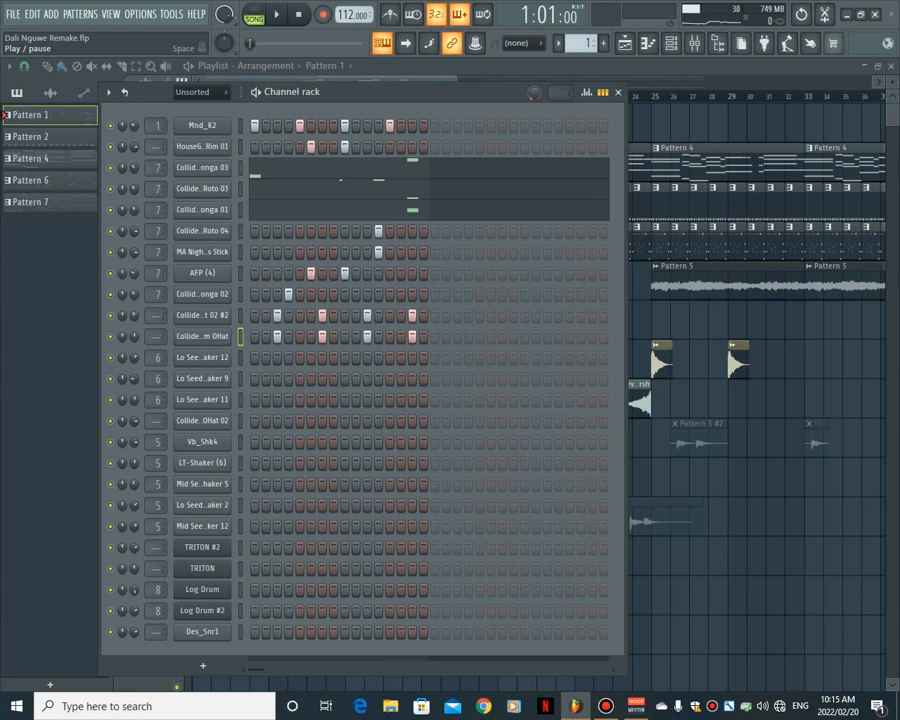
left_click(276, 14)
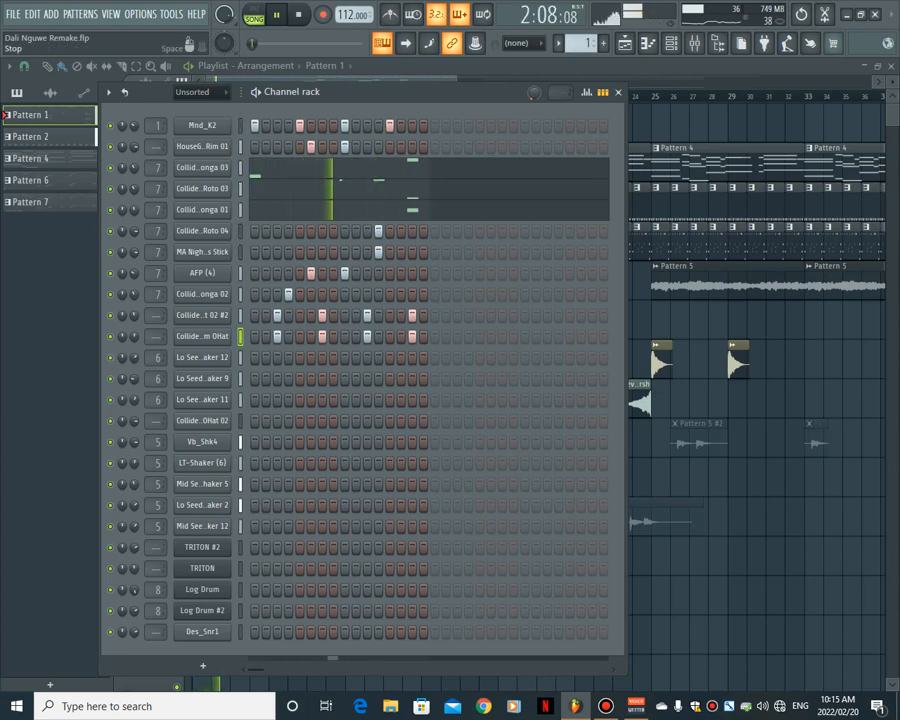
left_click(298, 14)
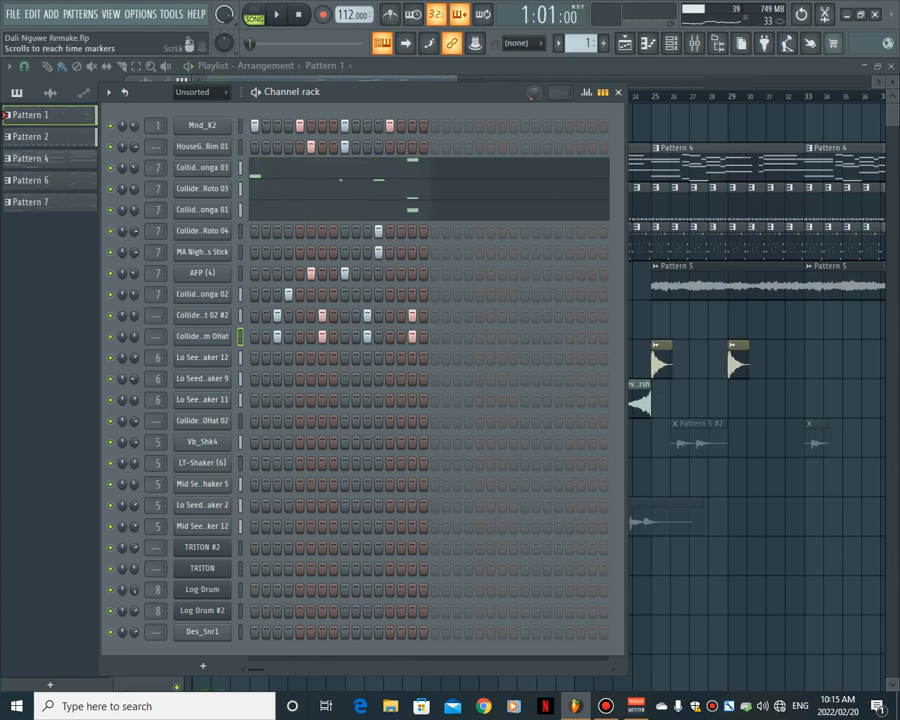
Switch to Pattern 2 and audition its shaker and hat channels one by one, from Lo Seed Shaker 12 to Mid Seed Shaker 12
scroll(583, 43, "up", 1)
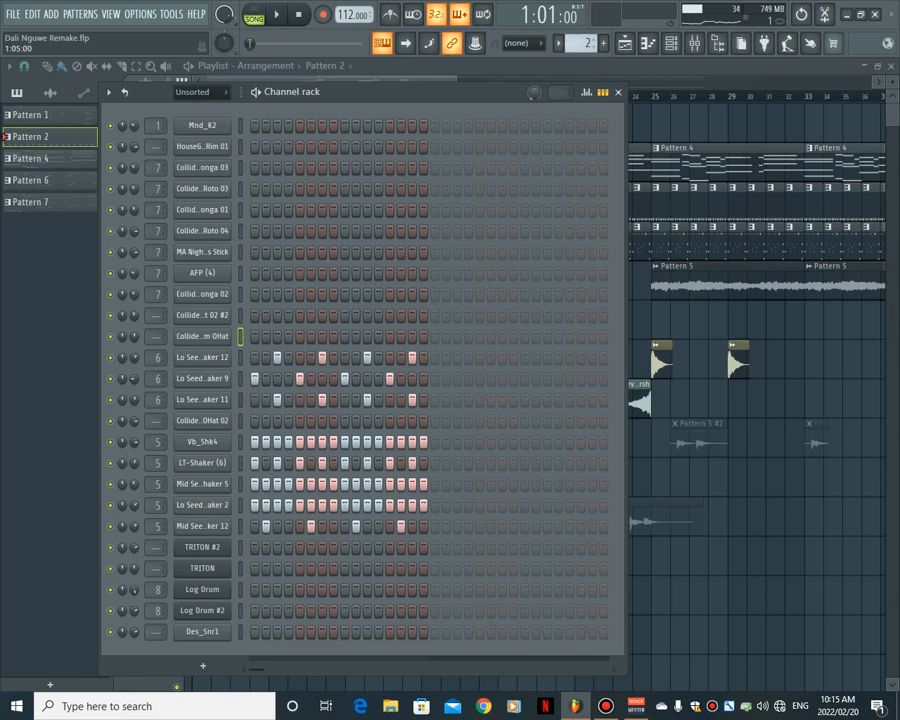
left_click(240, 358)
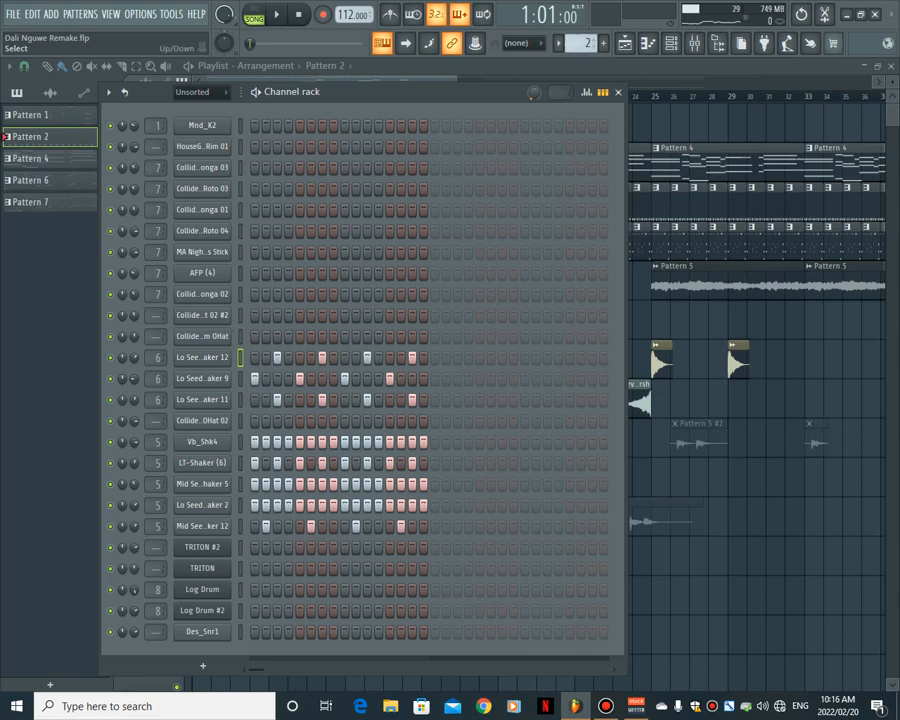
left_click(240, 379)
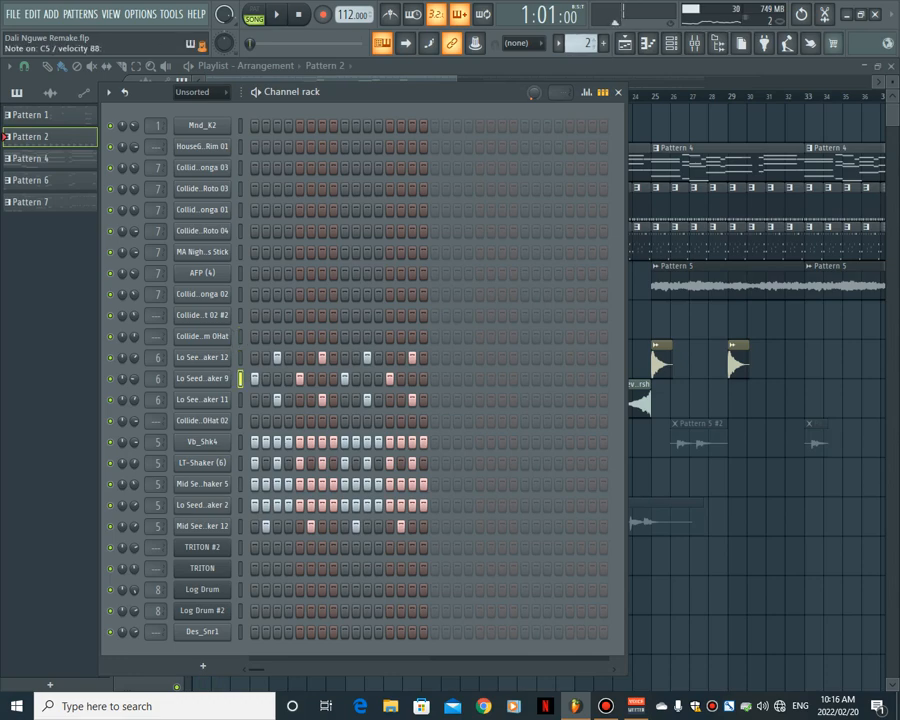
key("Down")
key("Down")
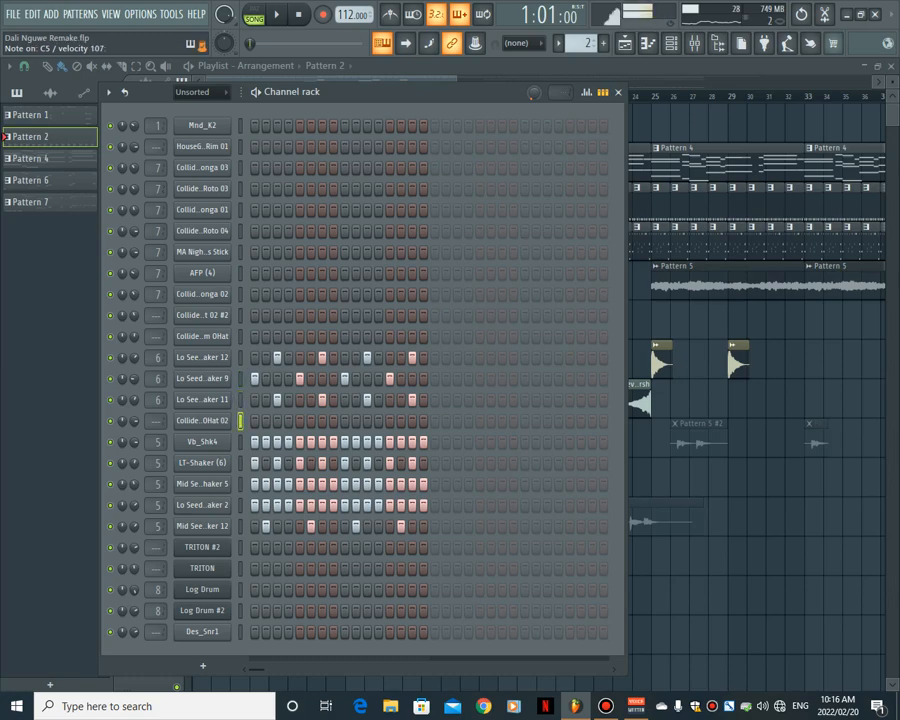
key("Down")
key("Down")
key("Down")
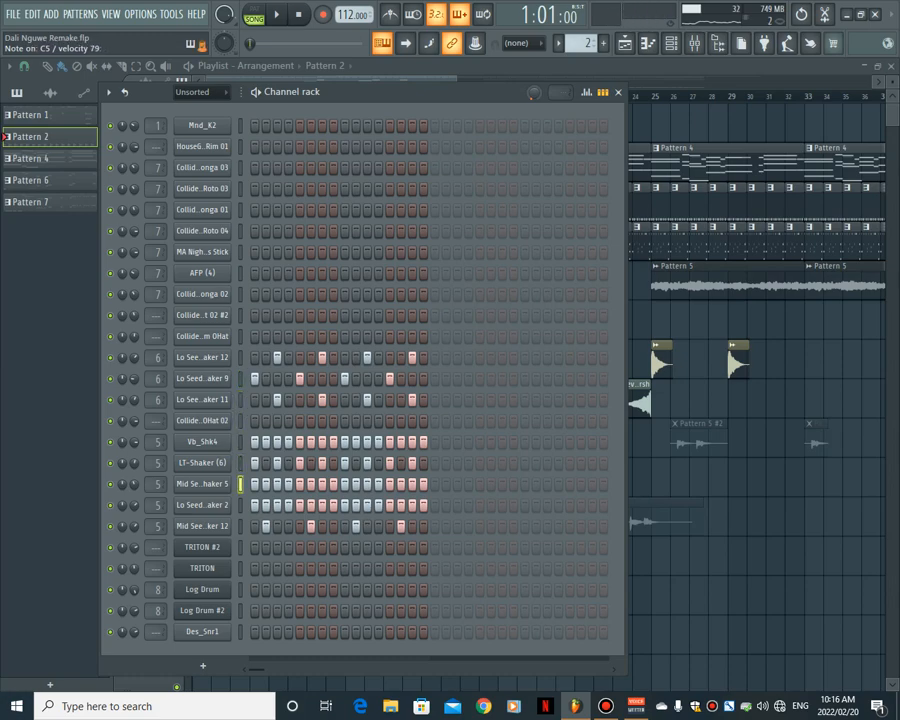
key("Down")
key("Down")
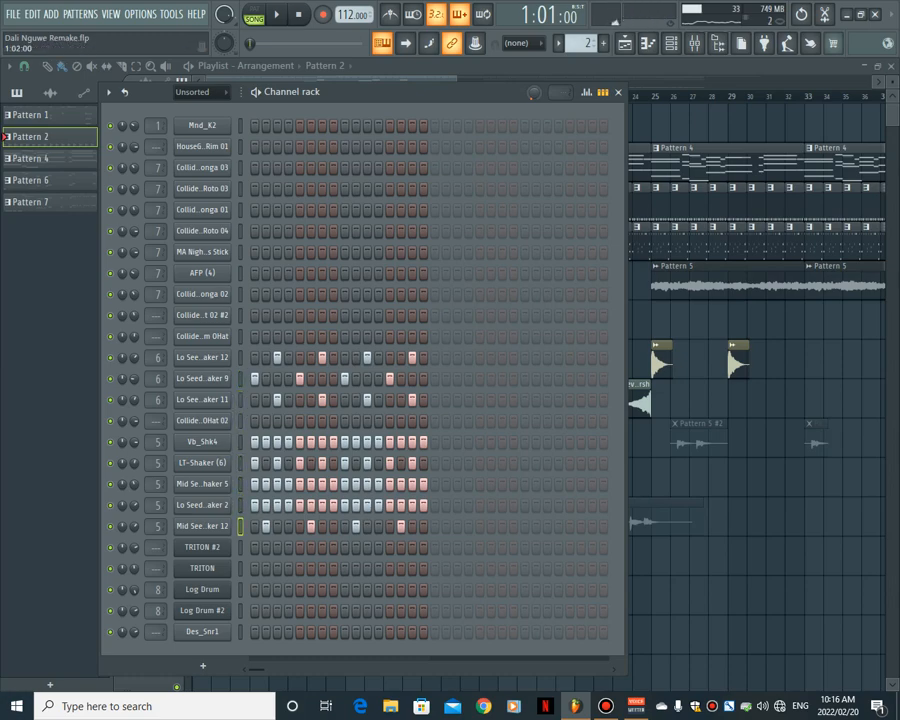
Play the arrangement from the start with the channel rack closed, and stop it after listening
key("space")
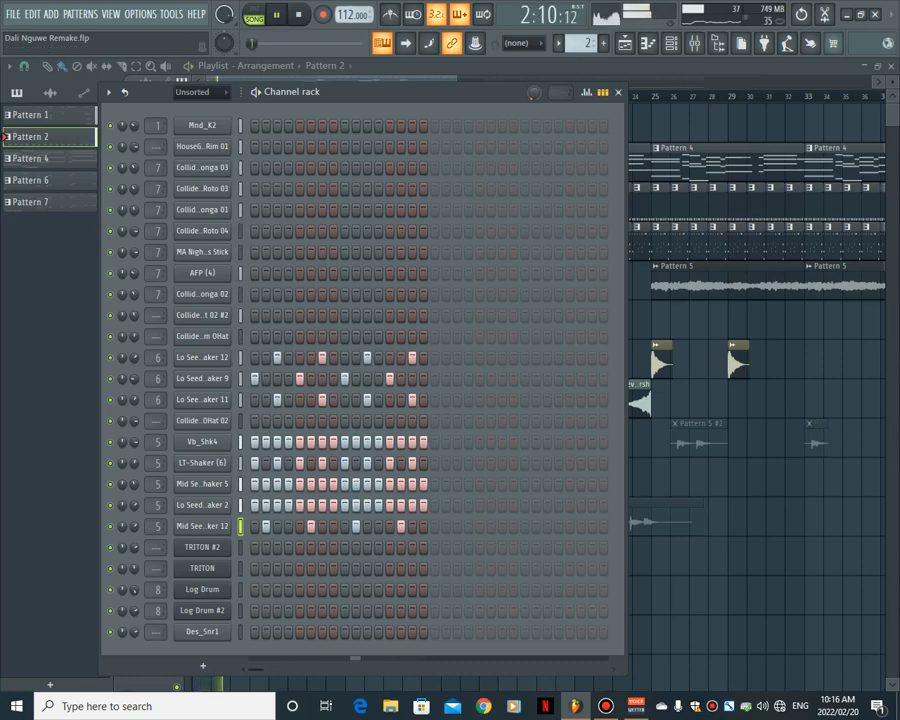
key("F6")
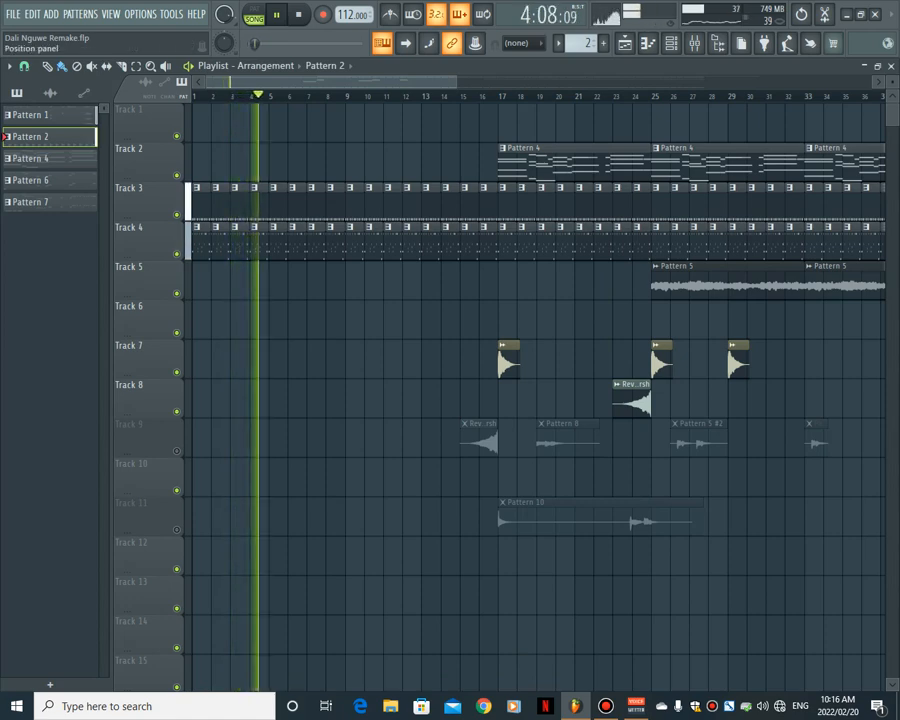
left_click(298, 14)
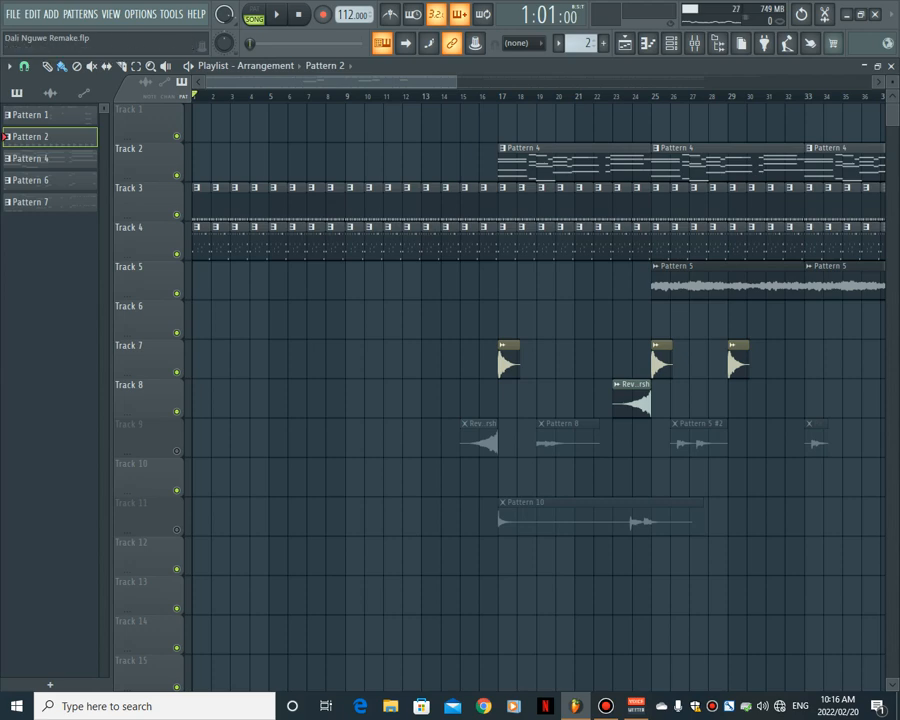
Select Pattern 4 and compare its TRITON #2 and TRITON channels in the channel rack
left_click_drag(455, 82, 474, 82)
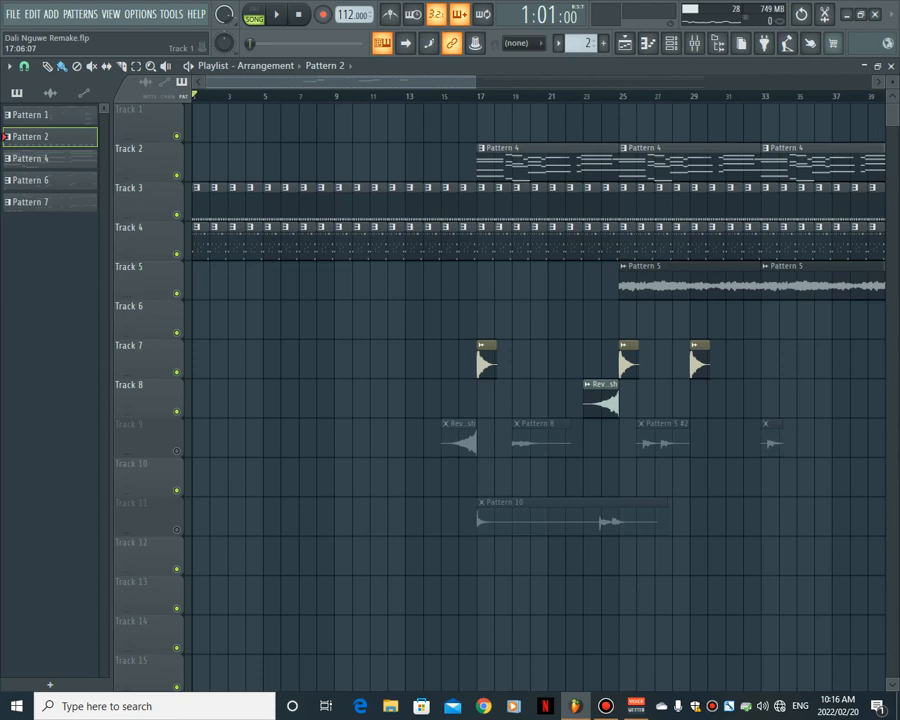
left_click(30, 158)
left_click(669, 42)
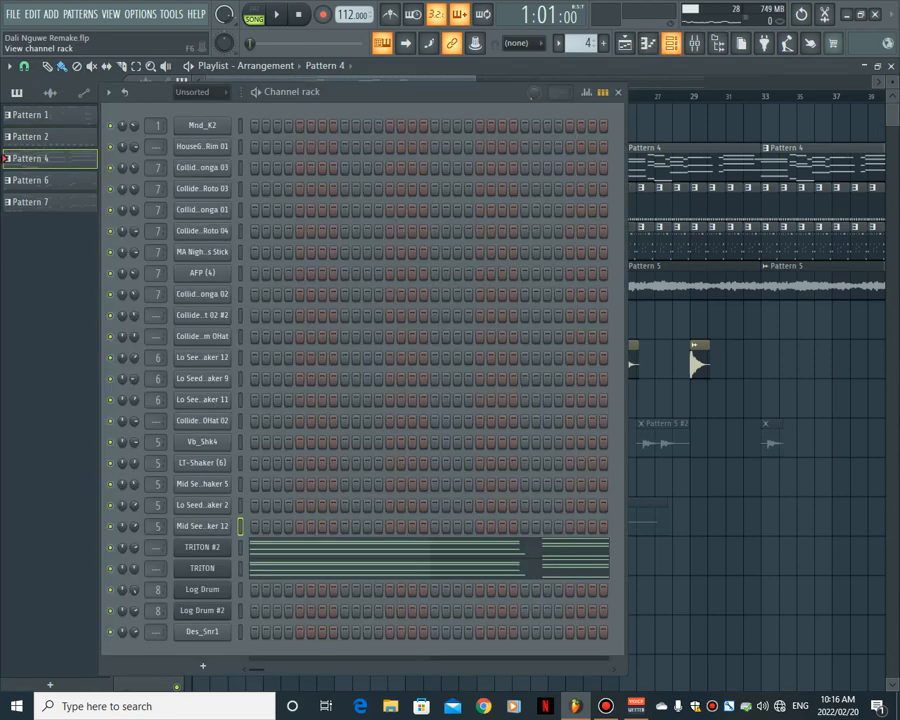
left_click(240, 547)
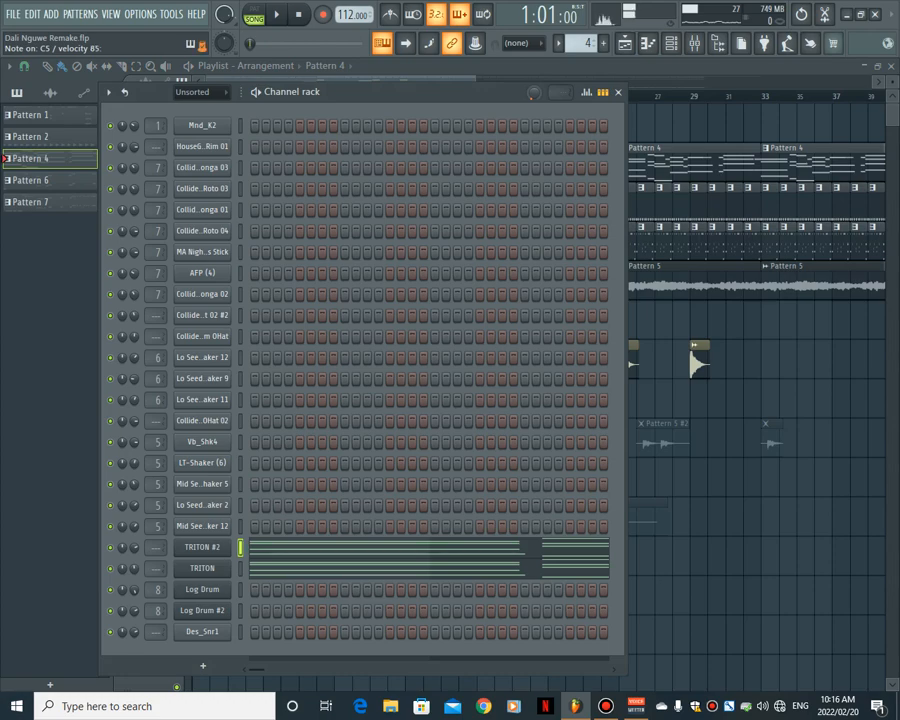
left_click(240, 568)
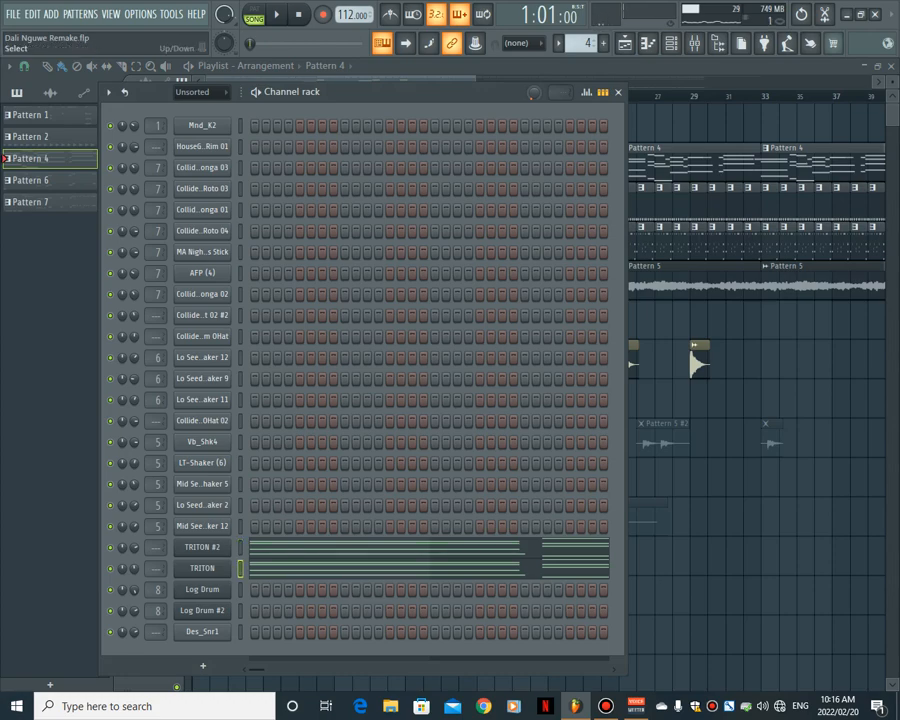
left_click(240, 547)
left_click(240, 568)
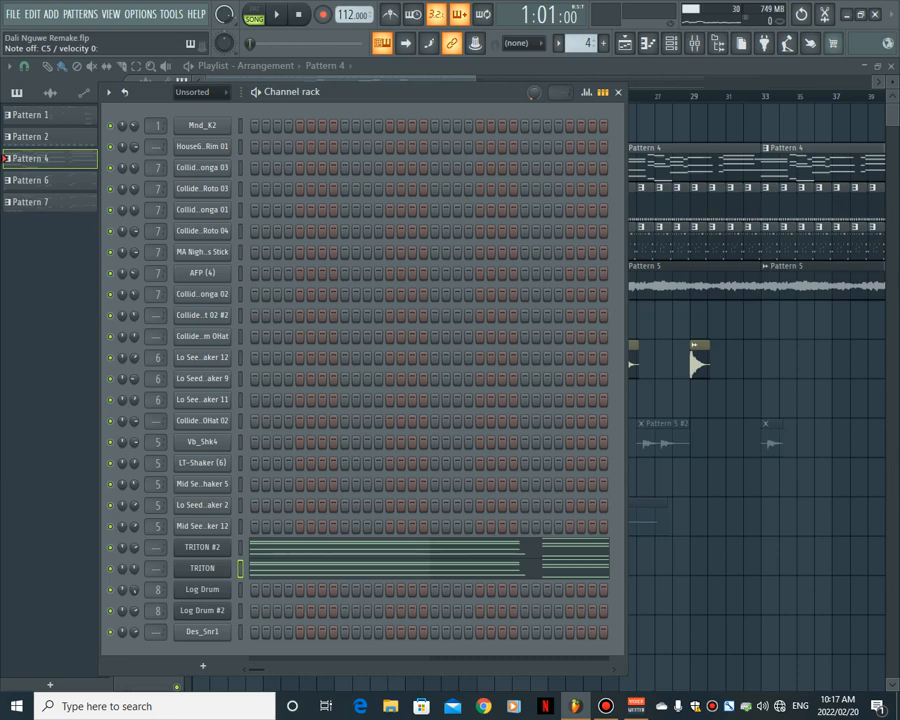
Open the TRITON #2 chords in the piano roll and fit all eight bars of notes in view
left_click(326, 548)
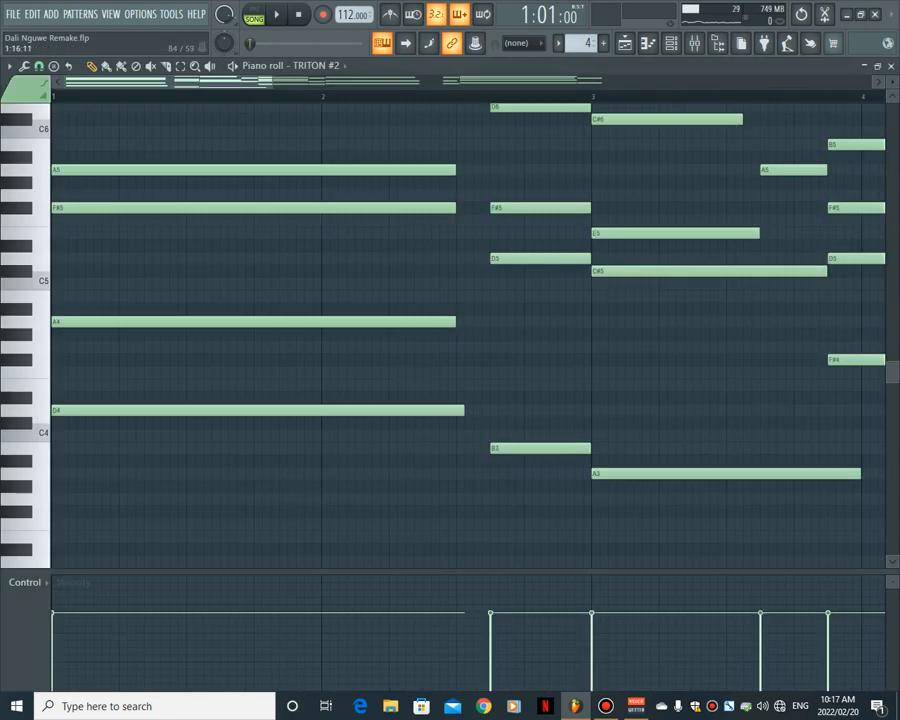
scroll(313, 296, "up", 2)
left_click_drag(271, 82, 645, 82)
scroll(520, 233, "up", 1)
scroll(520, 233, "down", 1)
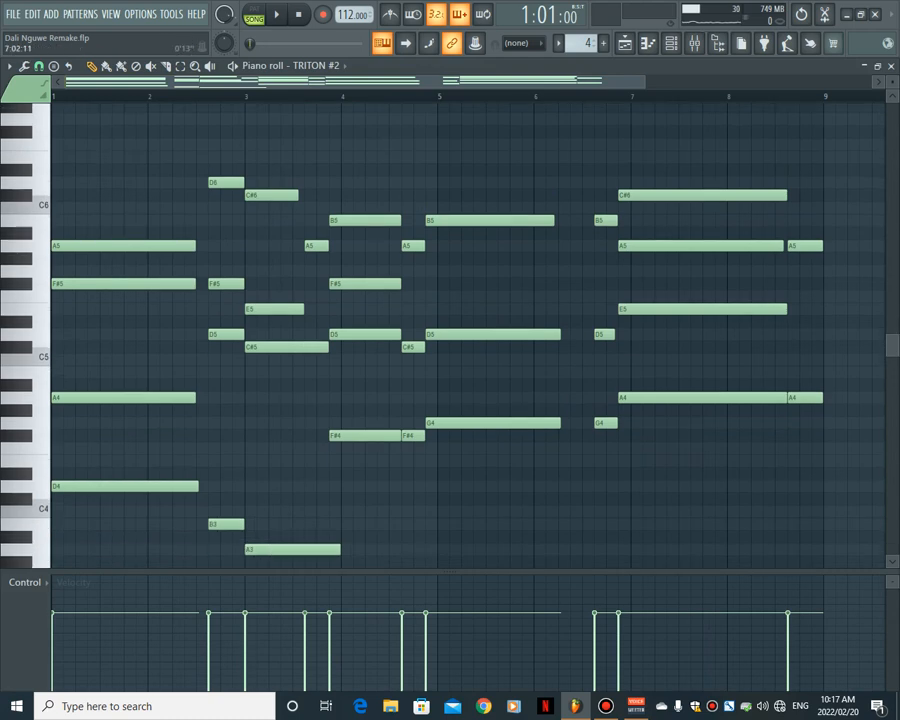
left_click_drag(645, 82, 714, 82)
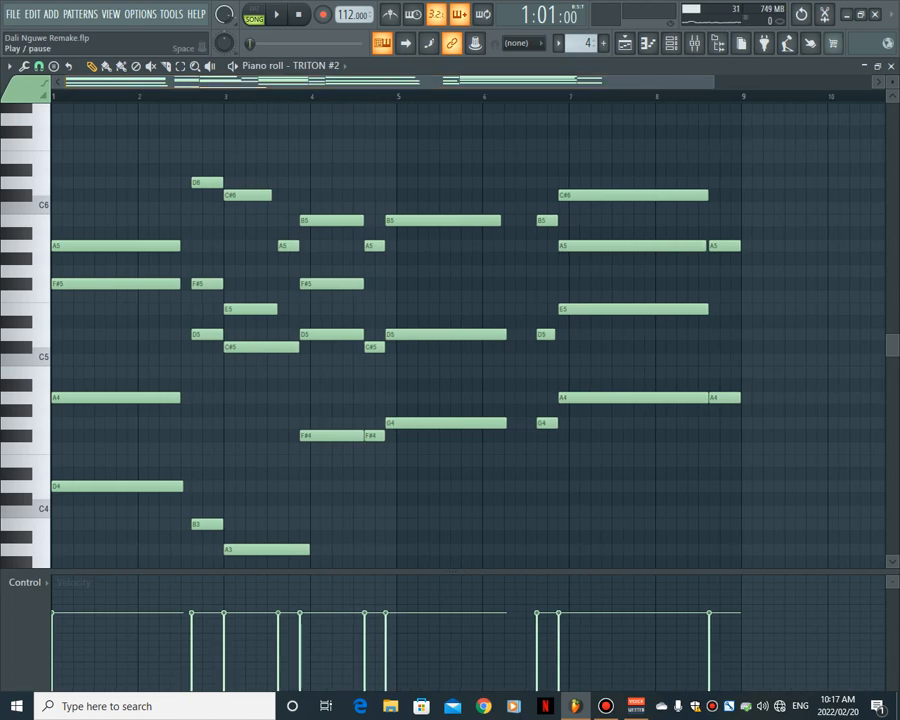
Play Pattern 4 on its own in pattern mode to hear the full chord progression
left_click(254, 14)
left_click(277, 15)
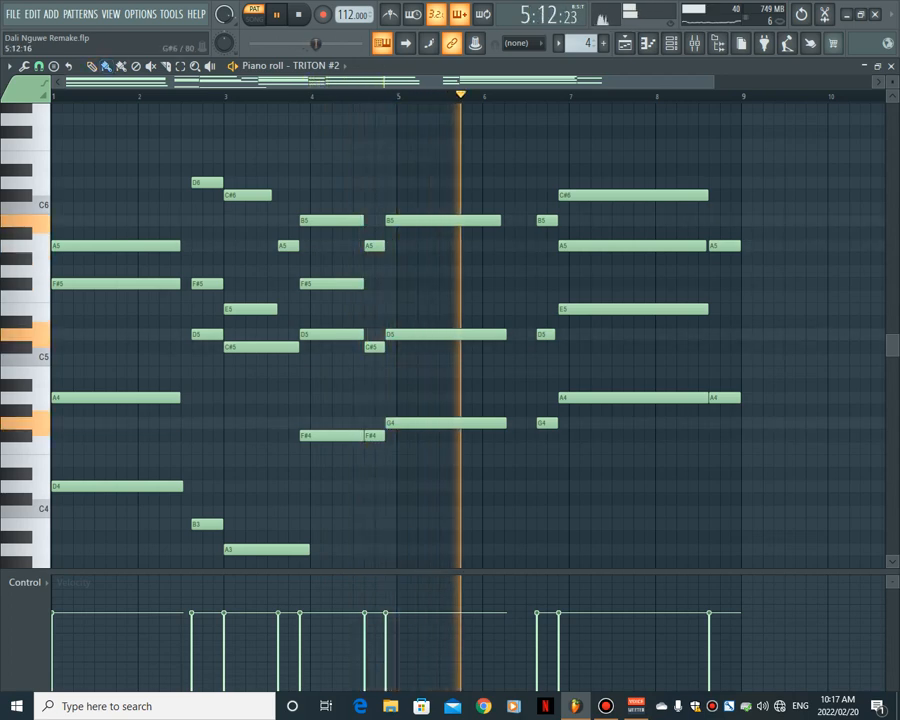
scroll(393, 182, "down", 1)
scroll(468, 330, "up", 1)
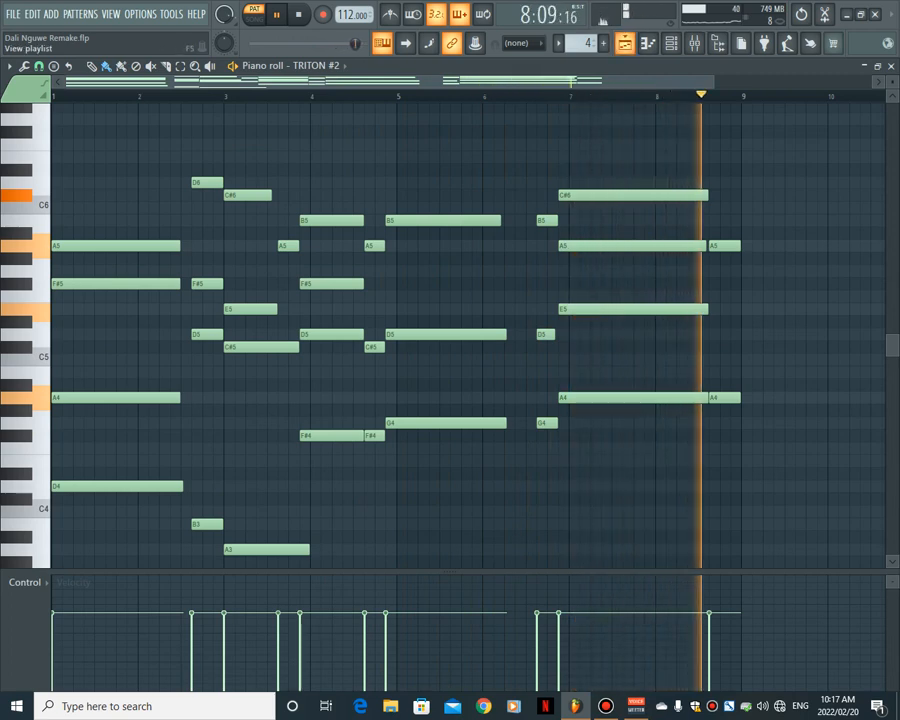
Return to the playlist and play the arrangement in song mode from bar 17, stopping after the Pattern 5 audio enters
left_click(625, 43)
left_click(476, 96)
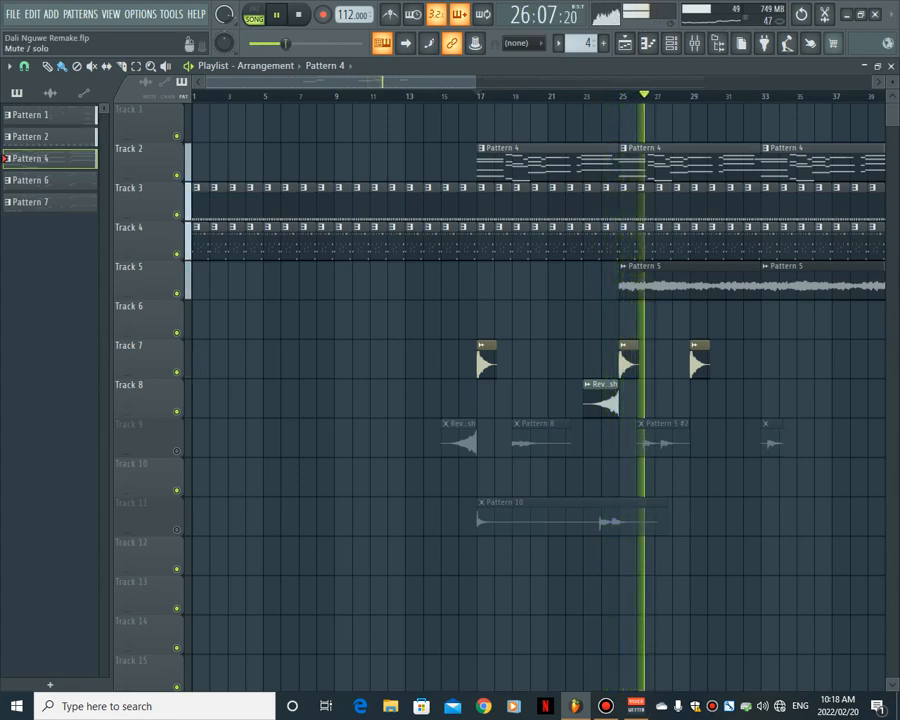
key("space")
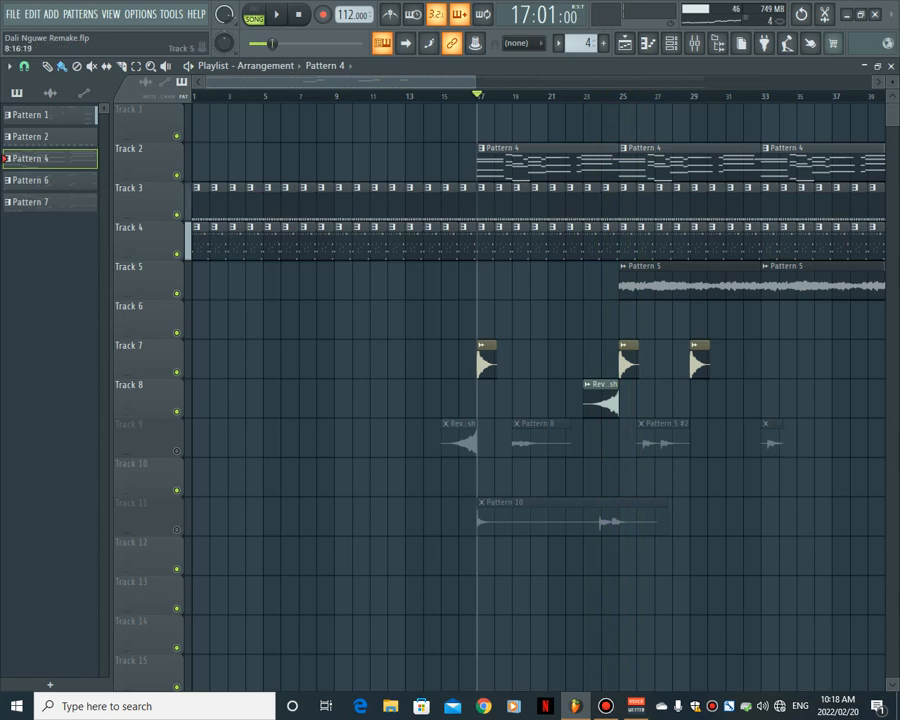
Solo Track 5 and play its Pattern 5 audio from bar 25
right_click(177, 293)
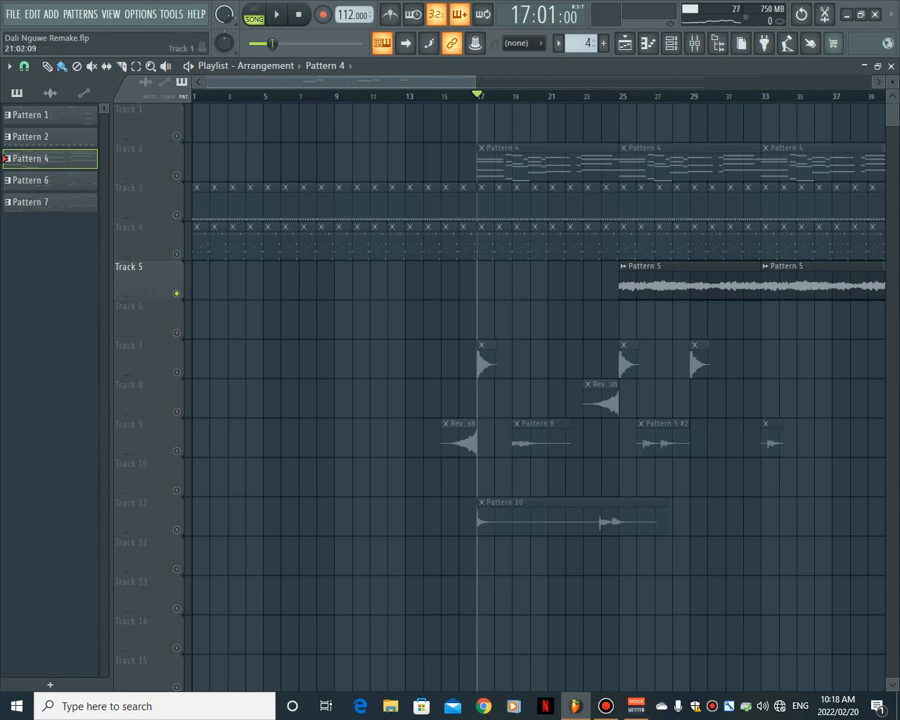
left_click(615, 96)
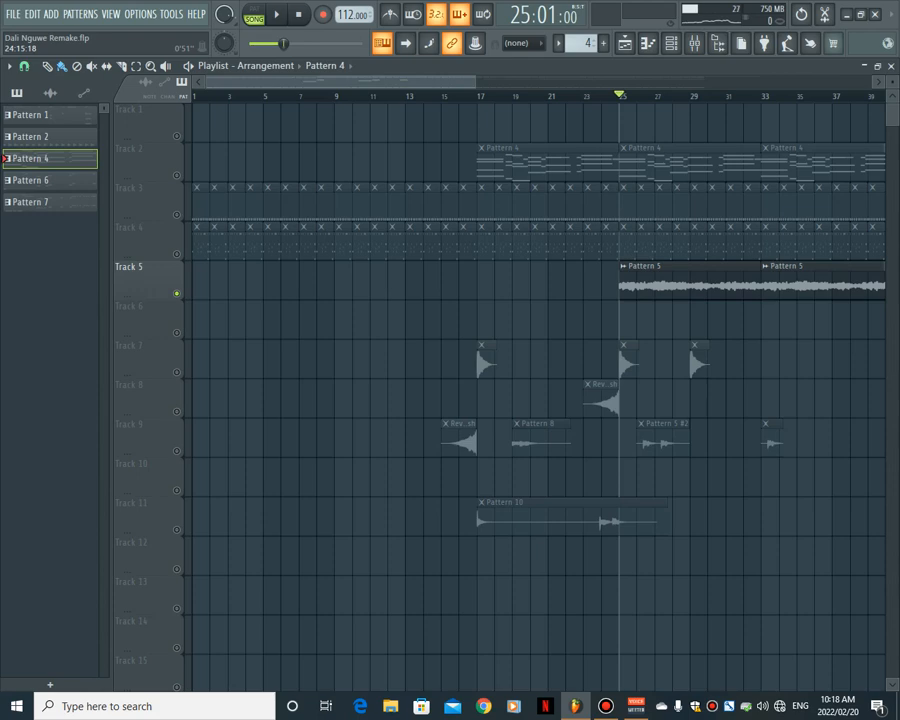
key("space")
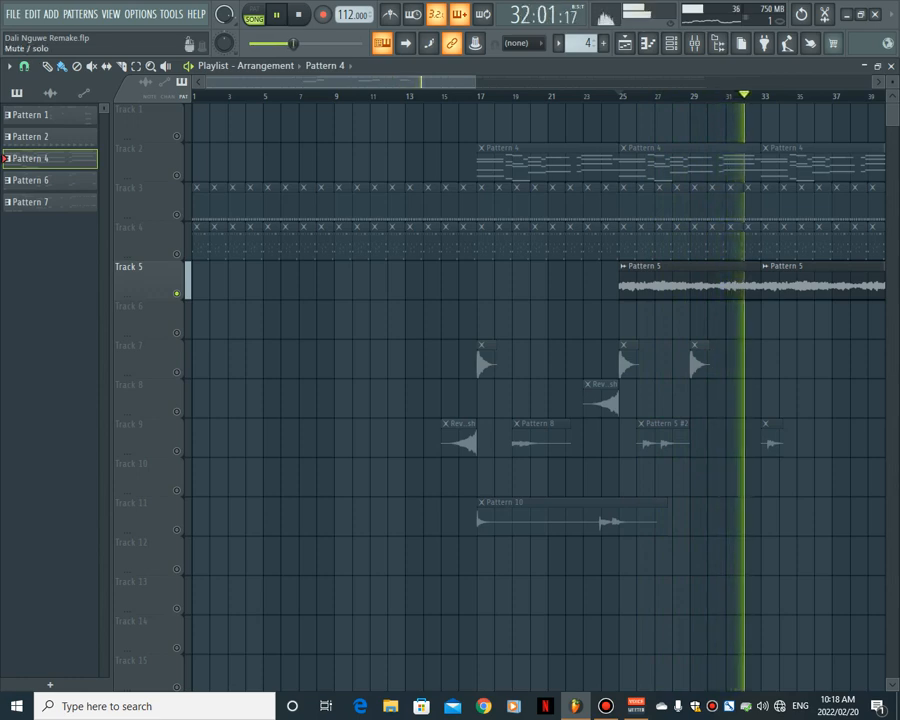
Unsolo Track 5 and mute Track 9 while the arrangement keeps playing
right_click(177, 293)
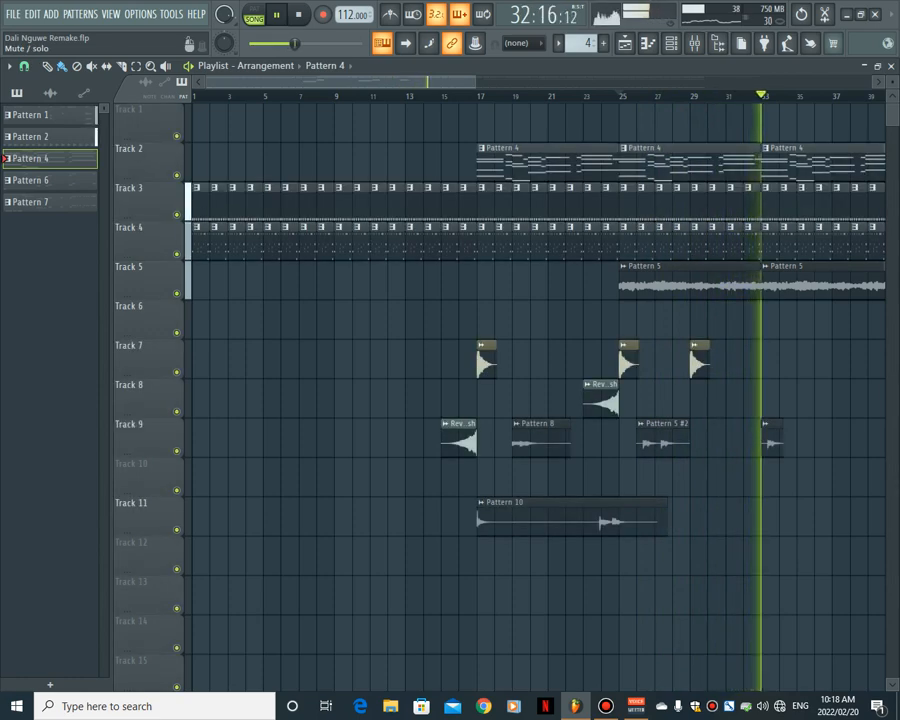
left_click(177, 450)
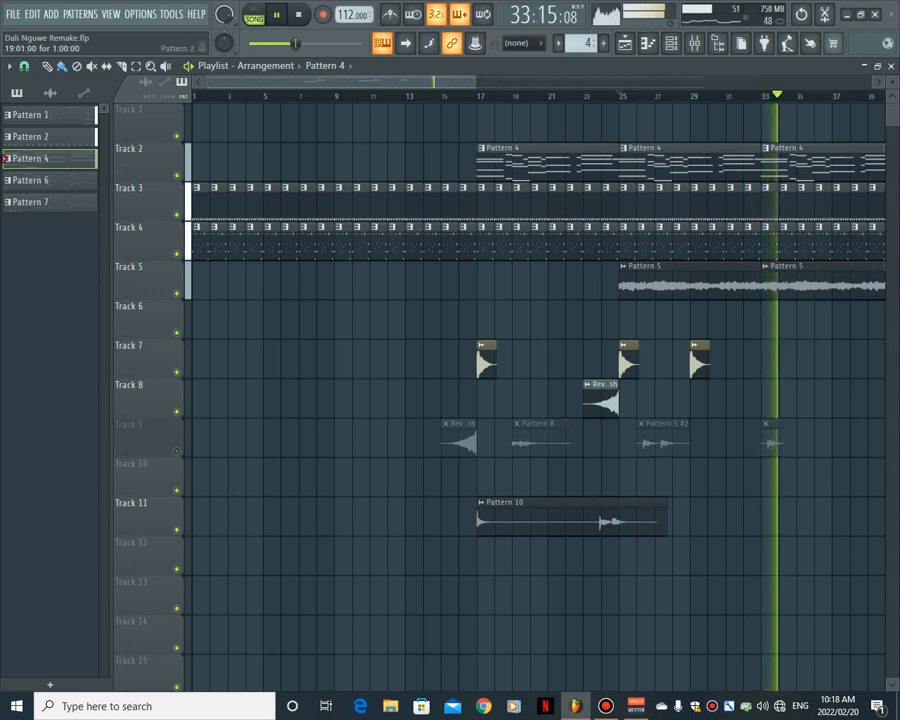
left_click_drag(464, 82, 562, 82)
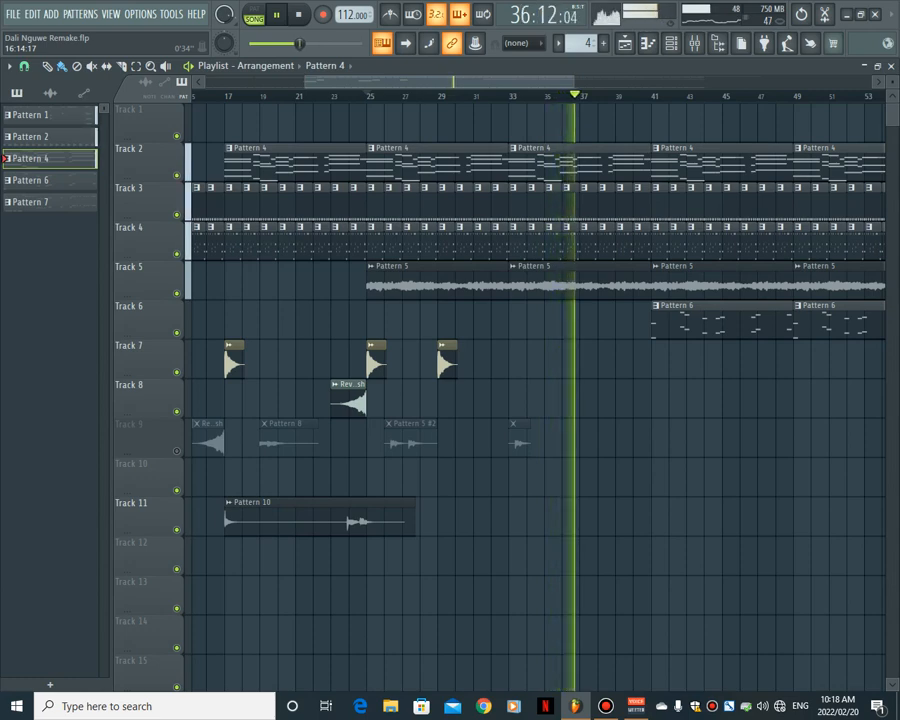
Stop the arrangement and open the Log Drum notes of Pattern 6 in the piano roll
left_click_drag(562, 82, 599, 82)
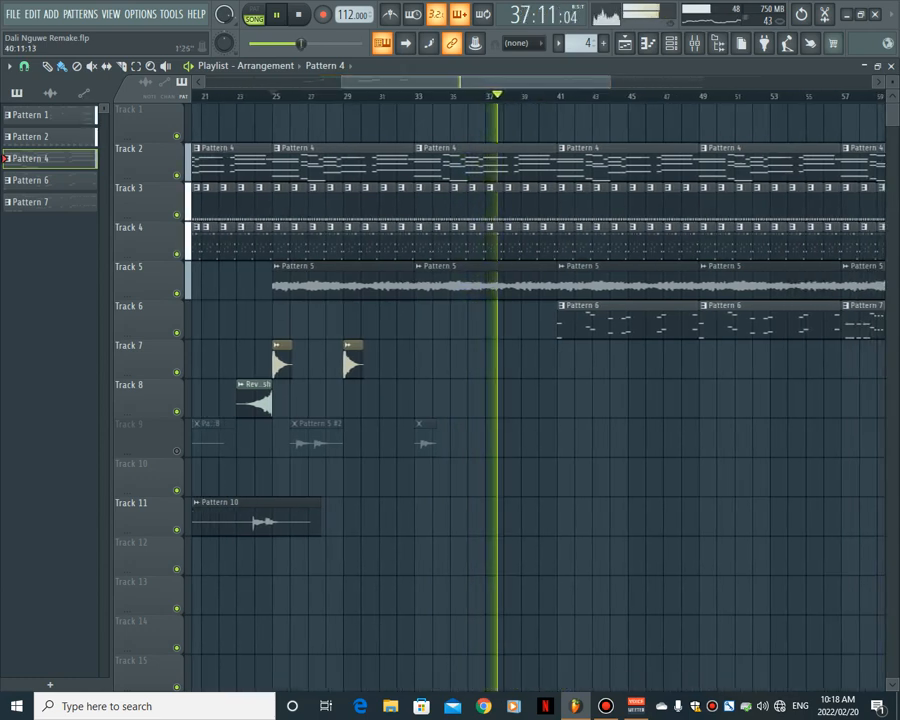
key("space")
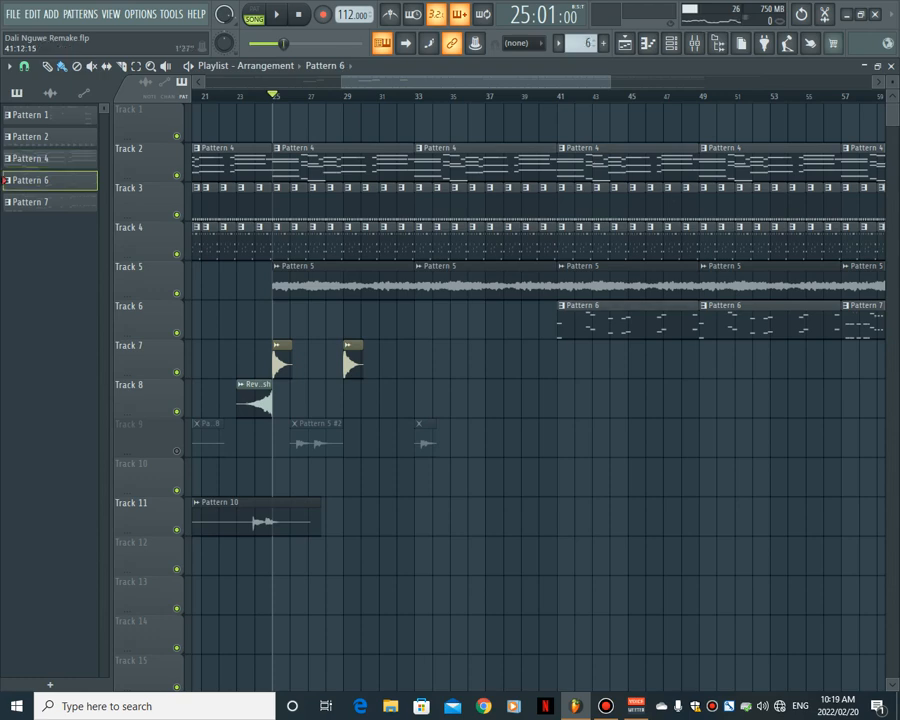
left_click(670, 43)
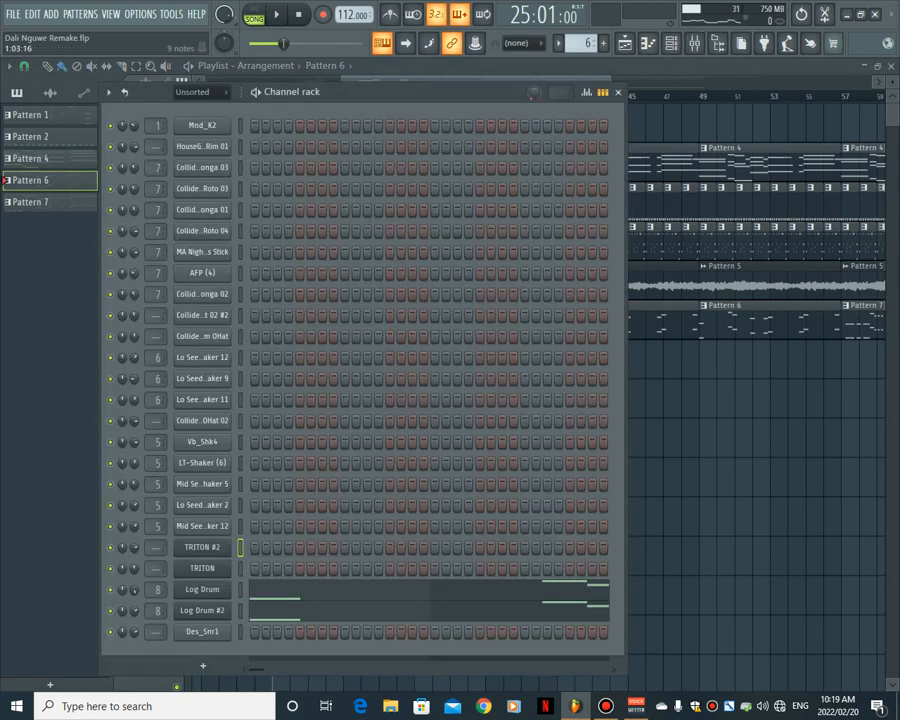
left_click(281, 590)
scroll(314, 167, "down", 2)
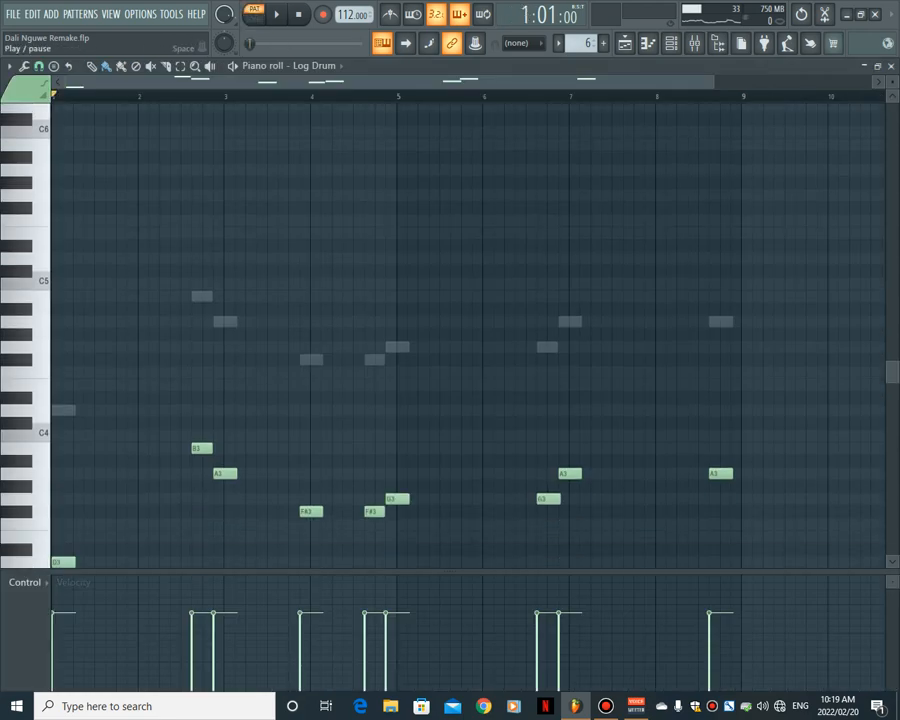
Play Pattern 6 on its own in pattern mode to hear the log drum melody, and return to the playlist
left_click(277, 14)
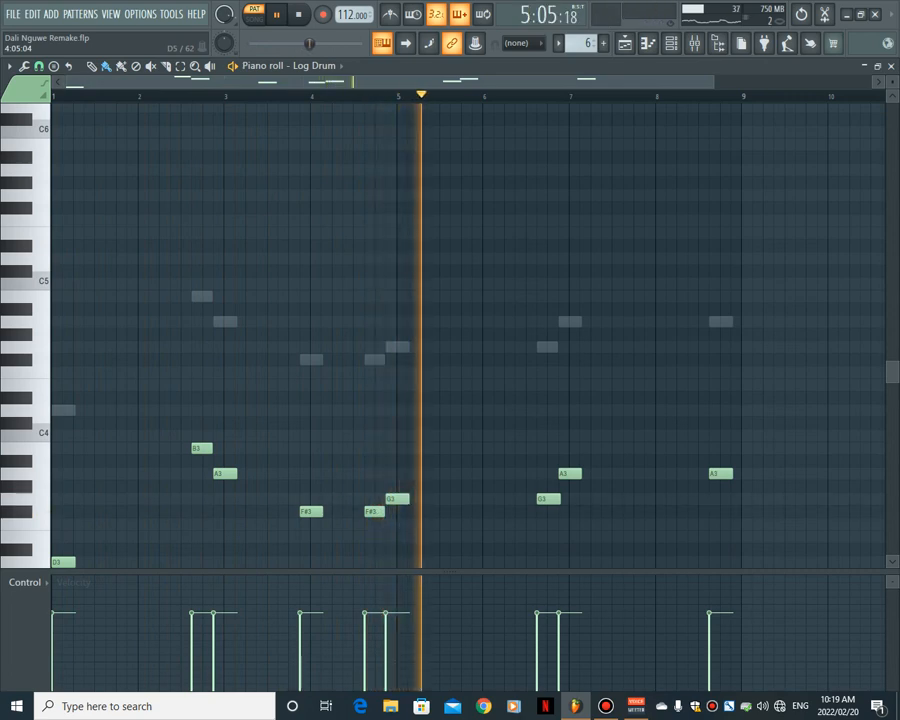
scroll(463, 283, "down", 3)
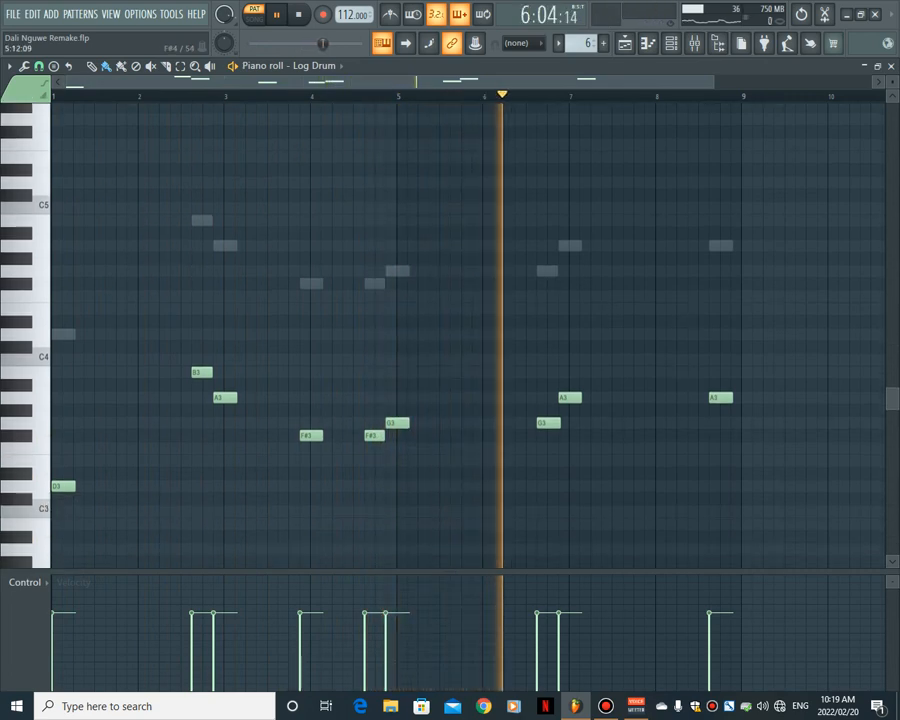
scroll(463, 283, "up", 1)
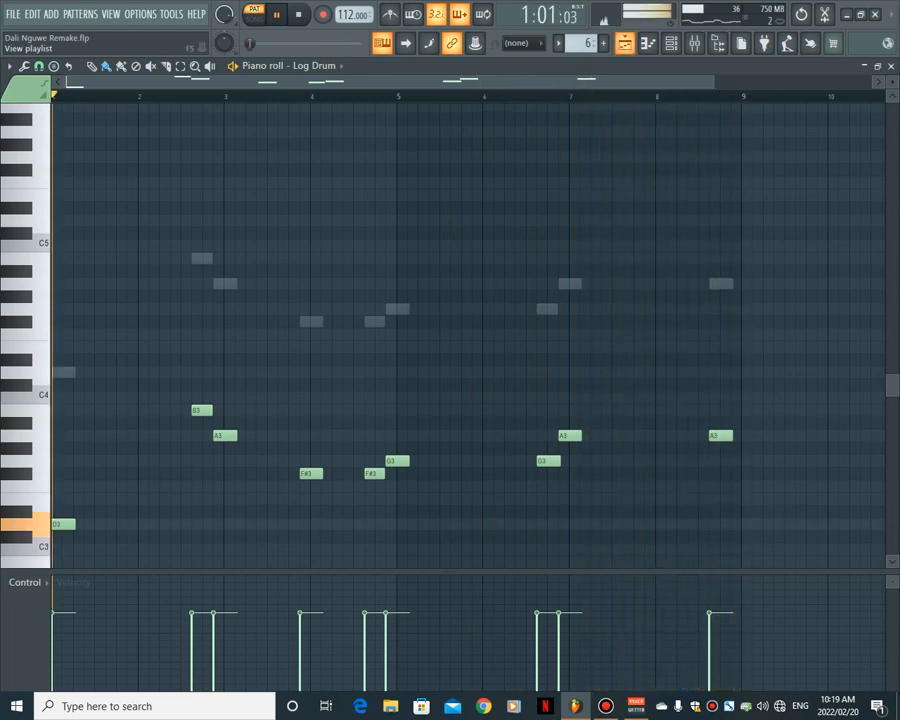
left_click(625, 43)
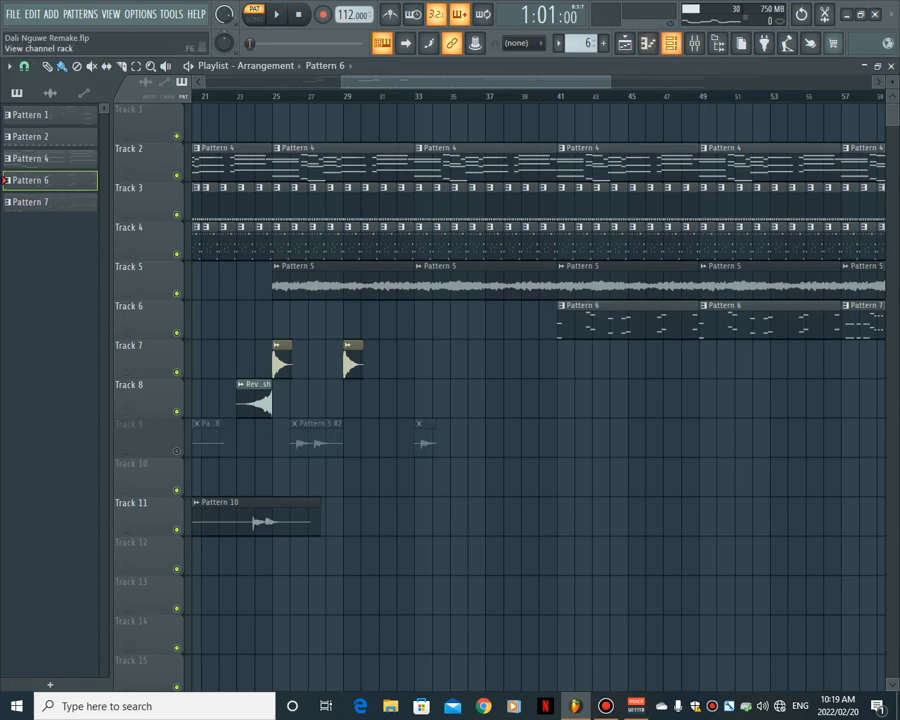
Examine the Pattern 6 notes of Log Drum and Log Drum #2 in the piano roll, and return to the playlist
left_click(670, 43)
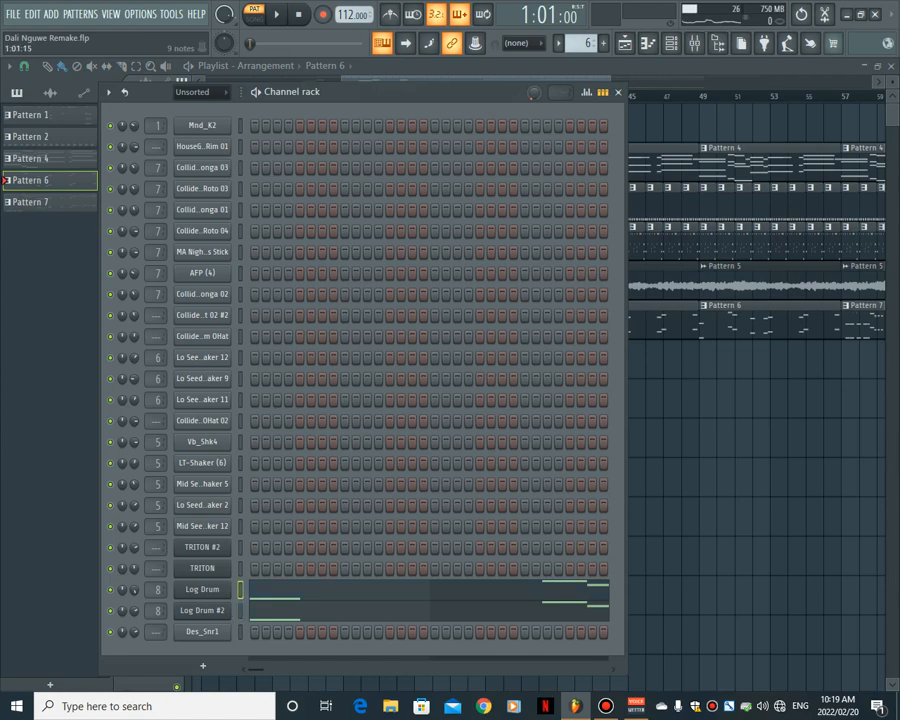
left_click(257, 590)
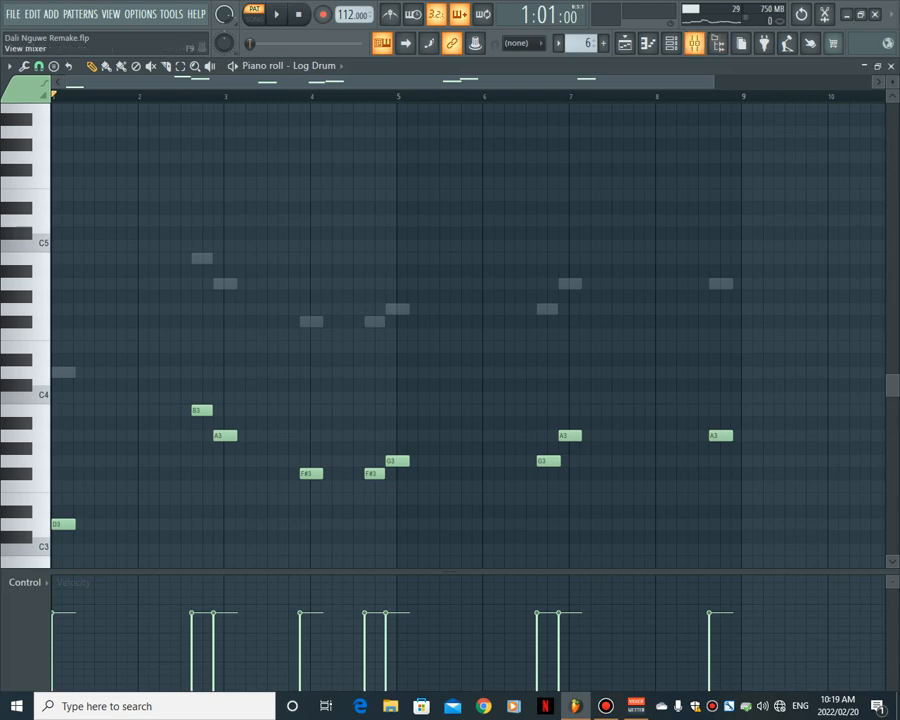
left_click(671, 43)
left_click(257, 611)
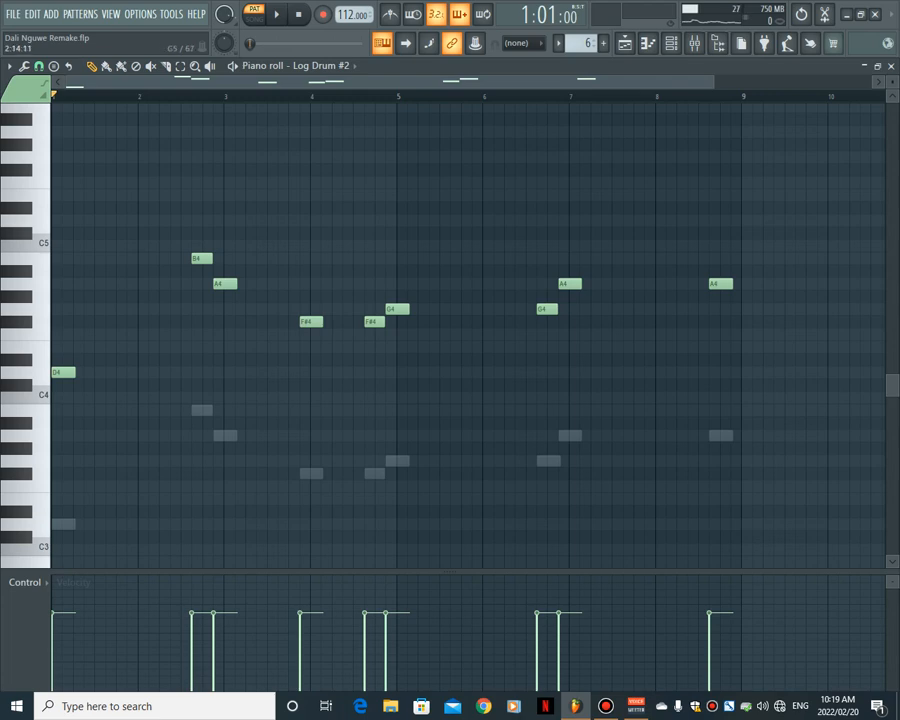
key("F5")
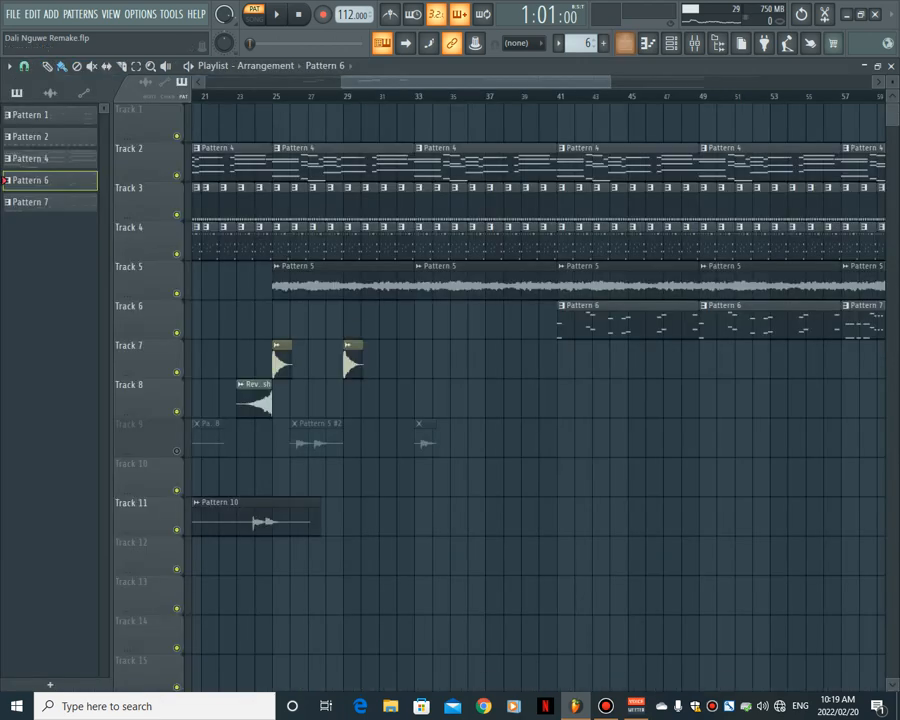
Play the arrangement in song mode from just before bar 41 through the first Pattern 6 clip, and stop
key("l")
key("space")
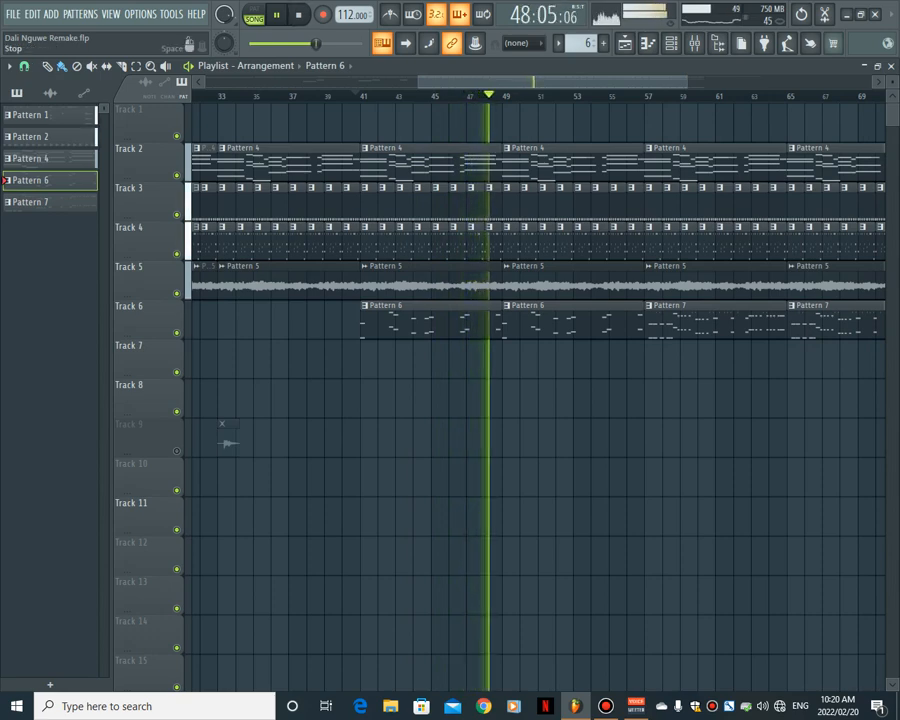
left_click(298, 14)
Open the Log Drum notes of Pattern 7 in the piano roll and play the pattern on its own in pattern mode
left_click_drag(522, 82, 572, 82)
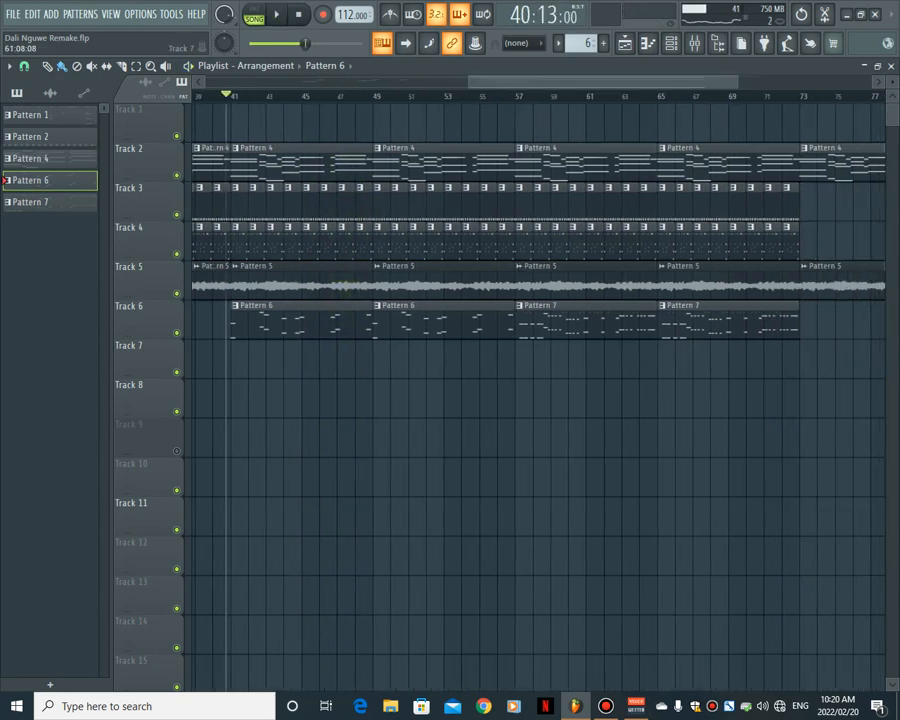
left_click(612, 324)
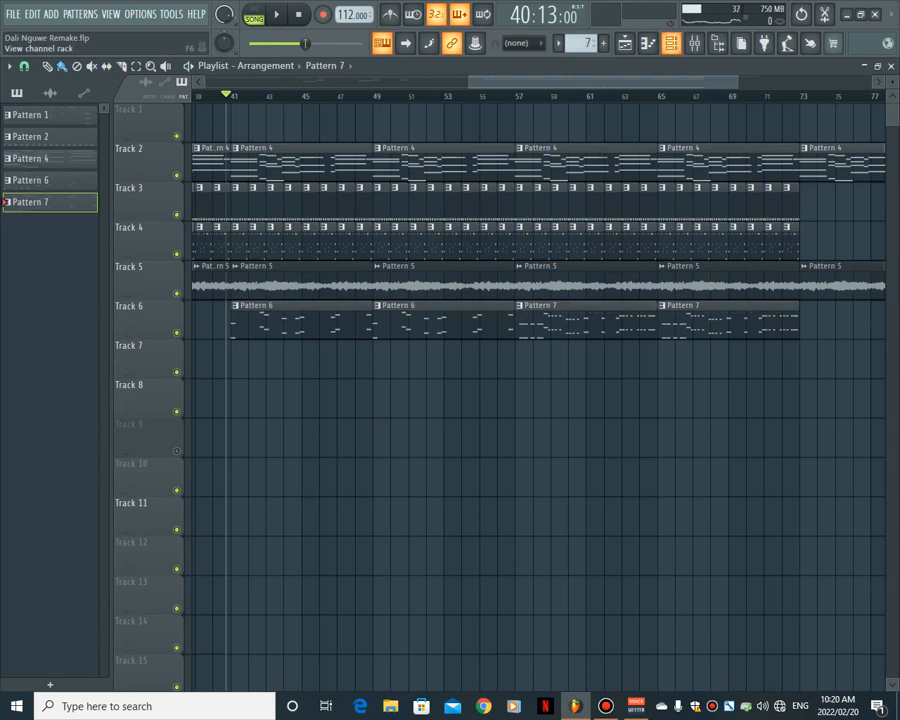
key("F6")
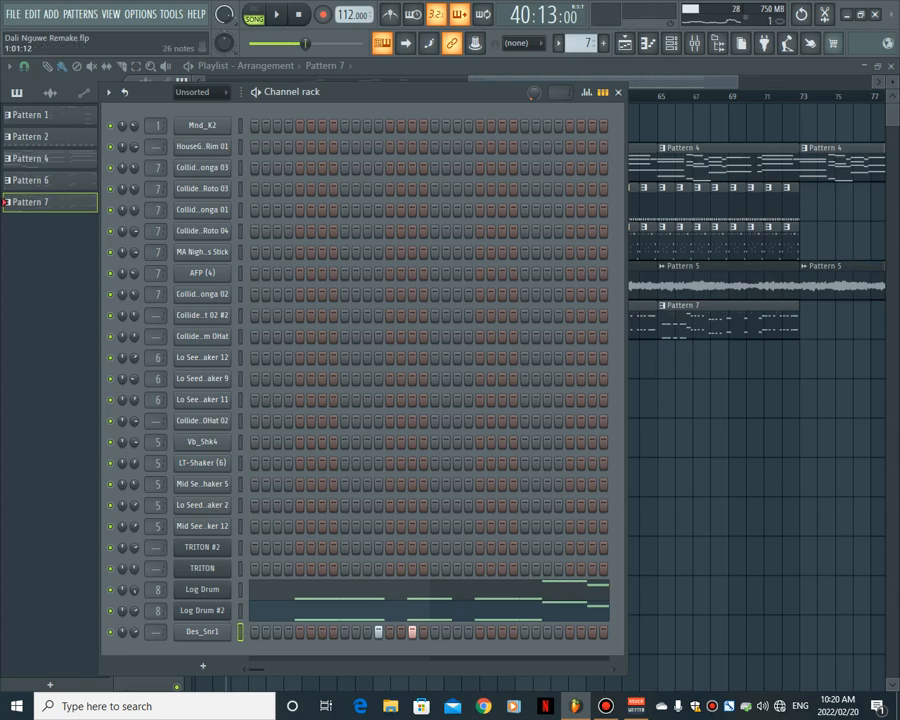
left_click(257, 590)
scroll(242, 440, "up", 2)
scroll(242, 300, "down", 2)
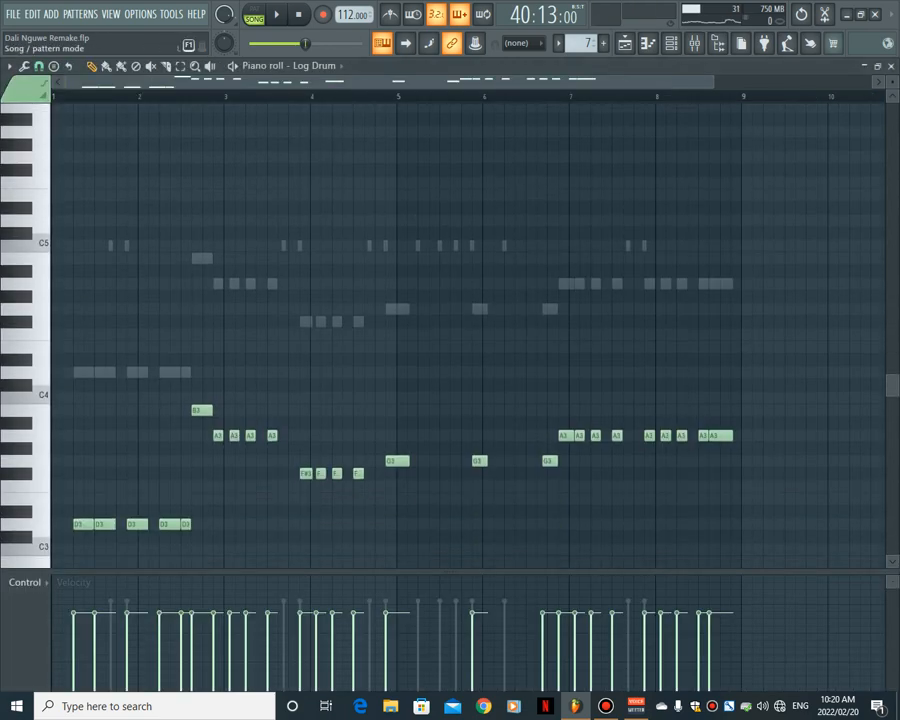
key("space")
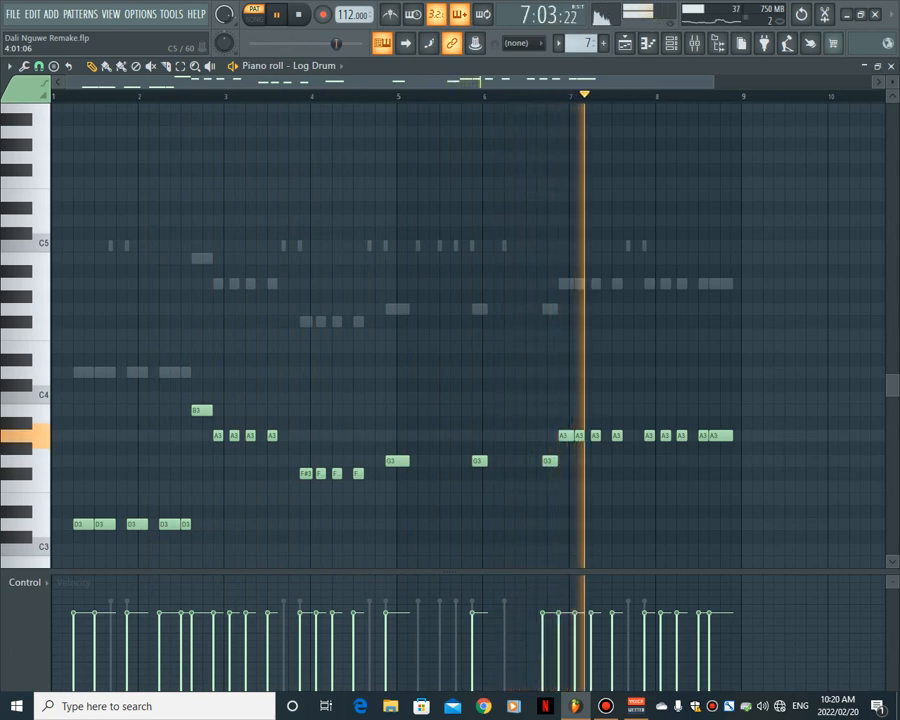
Play the arrangement in song mode from just before bar 57 through Pattern 7, stop it, and unmute Track 9
left_click(625, 43)
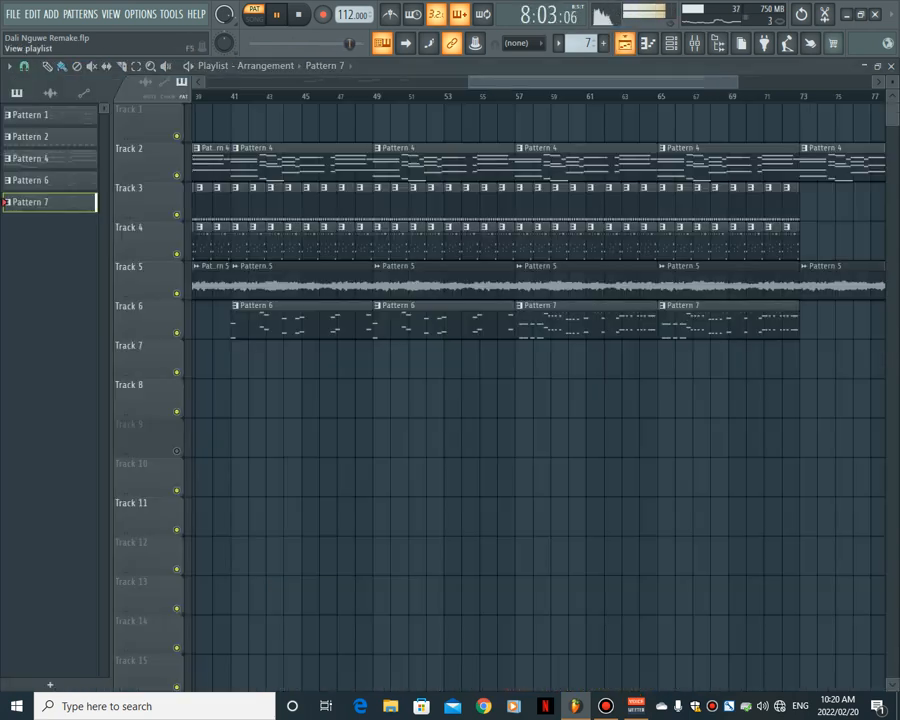
left_click(513, 96)
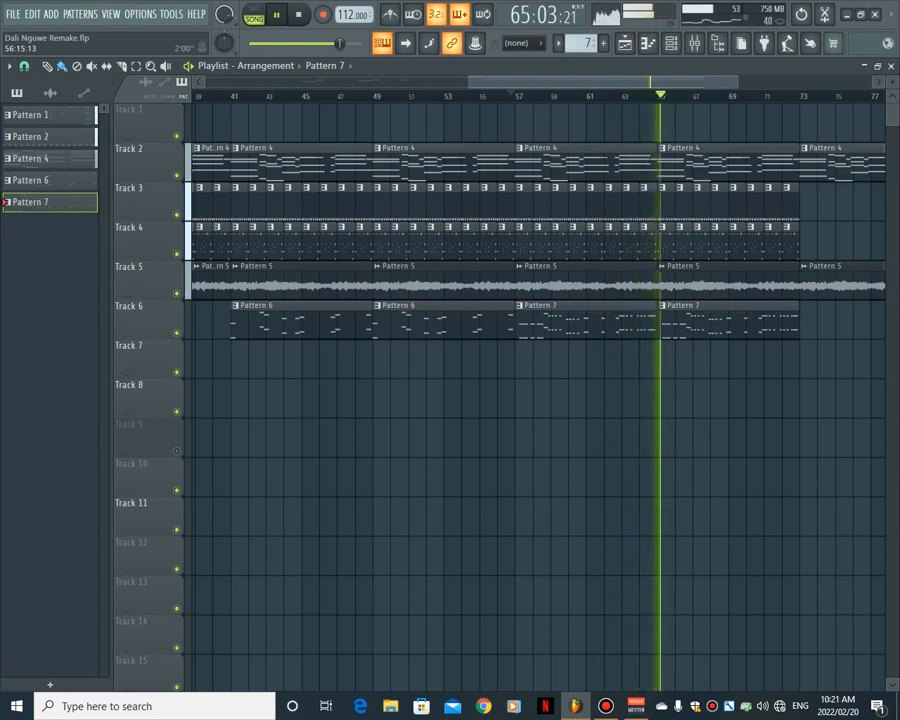
left_click_drag(469, 82, 379, 82)
left_click_drag(440, 82, 262, 82)
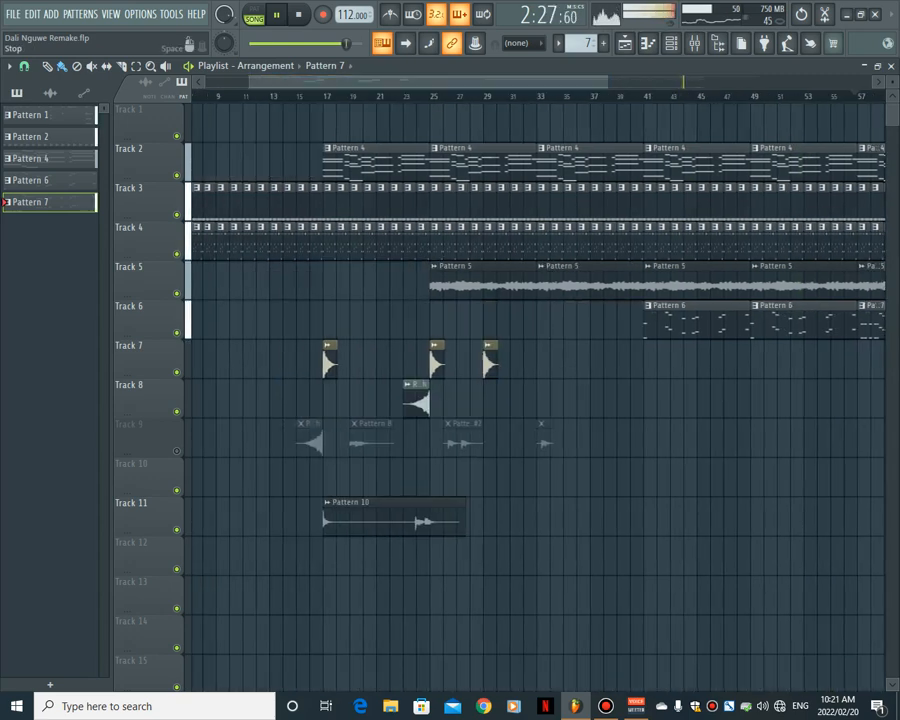
left_click(298, 14)
left_click(177, 450)
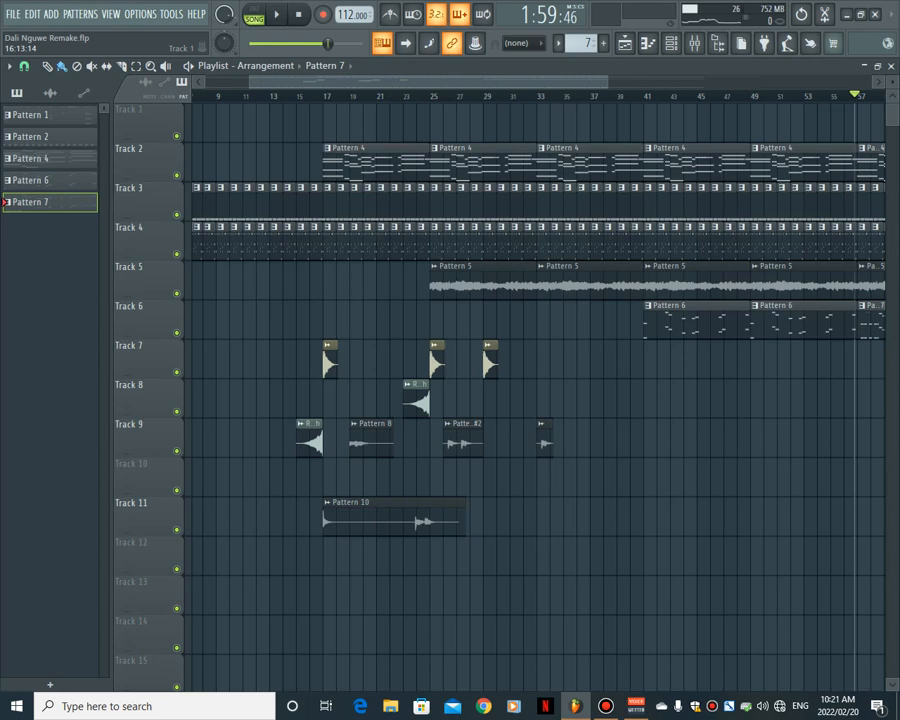
Solo Track 11 and play the start of its Pattern 10 audio from just before bar 17, plus its last part from bar 23
left_click(319, 96)
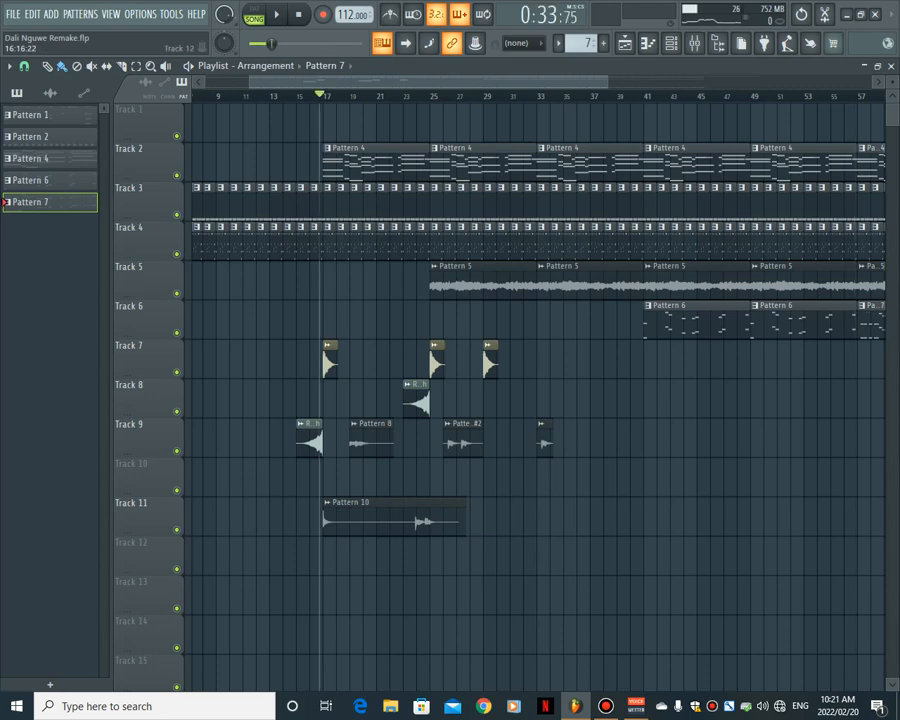
right_click(177, 530)
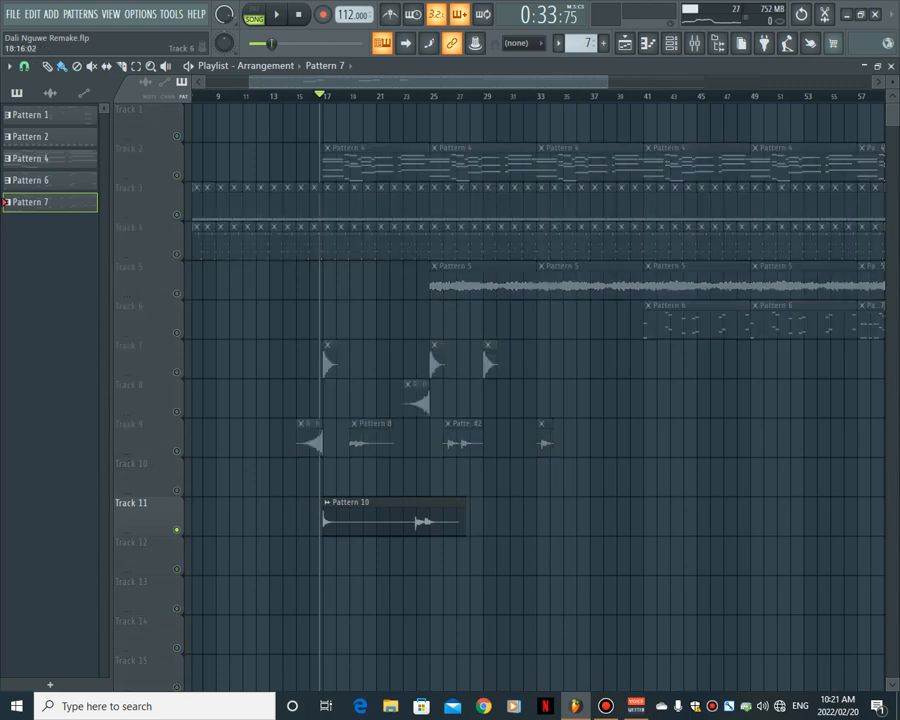
key("space")
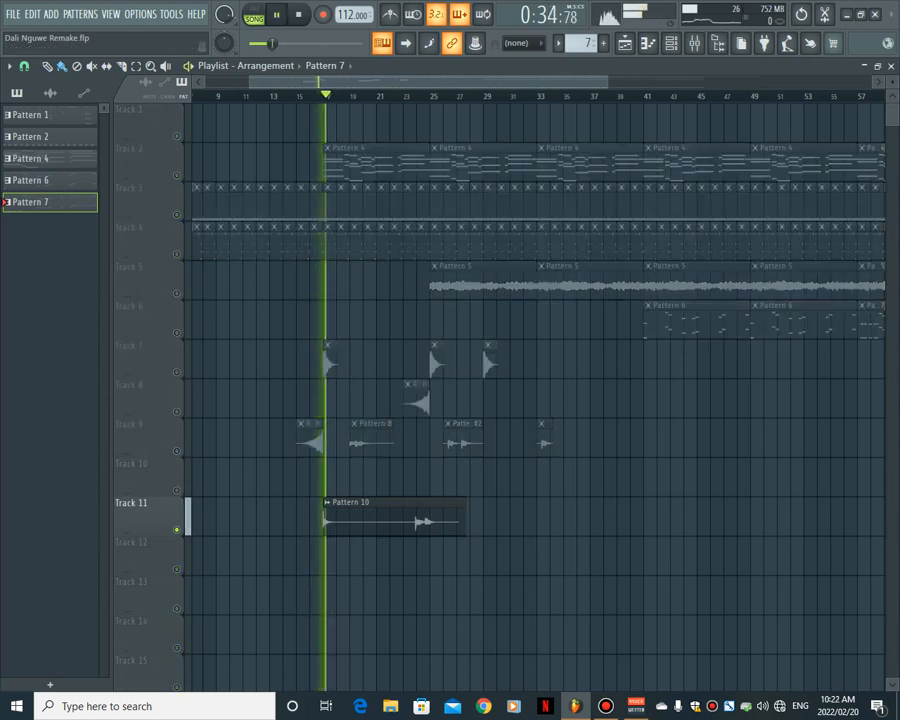
left_click(410, 96)
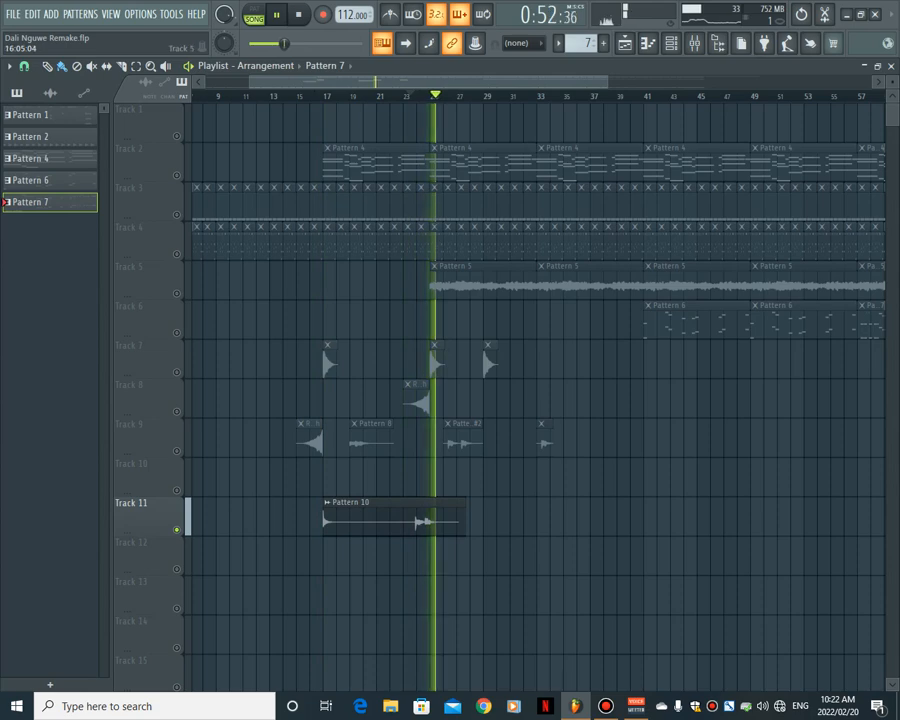
left_click(298, 15)
Unmute Track 9 alongside Track 11 and play its Pattern 8 audio from bar 19 and Pattern 5 #2 audio from bar 25
left_click(177, 451)
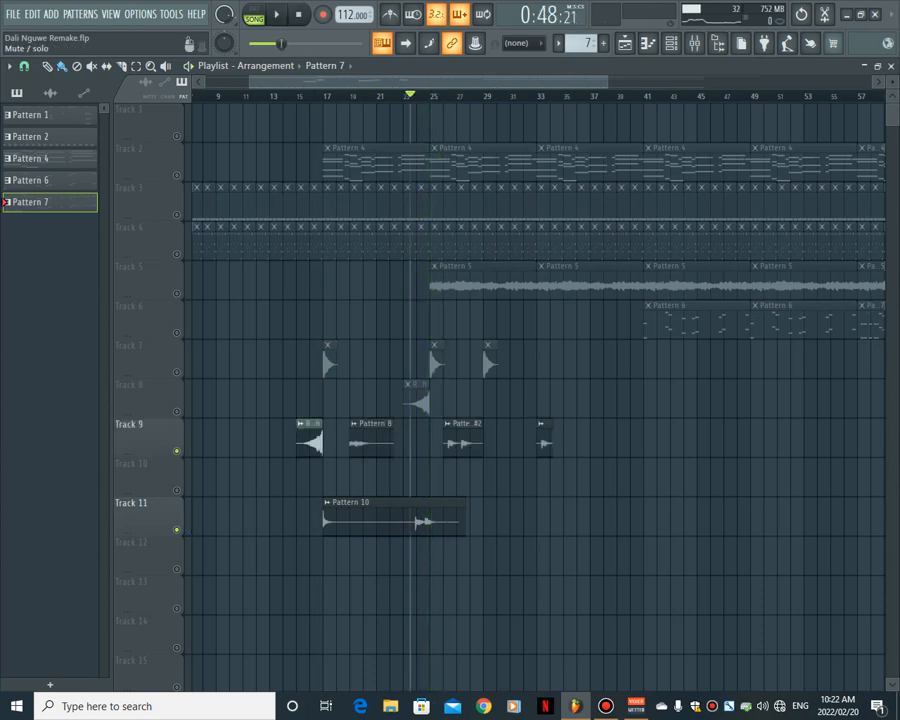
left_click(350, 96)
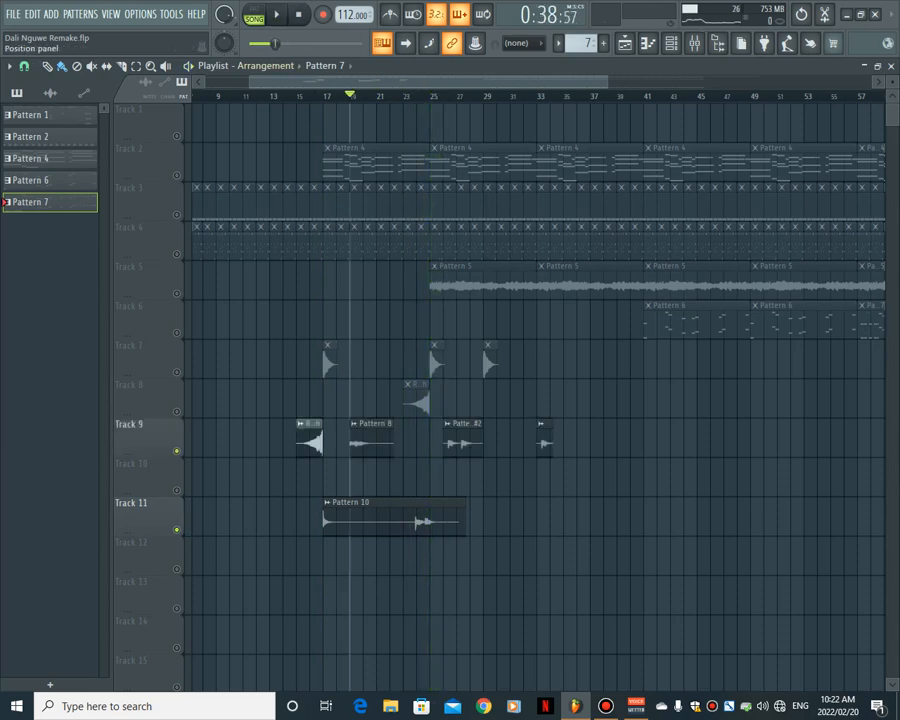
left_click(276, 14)
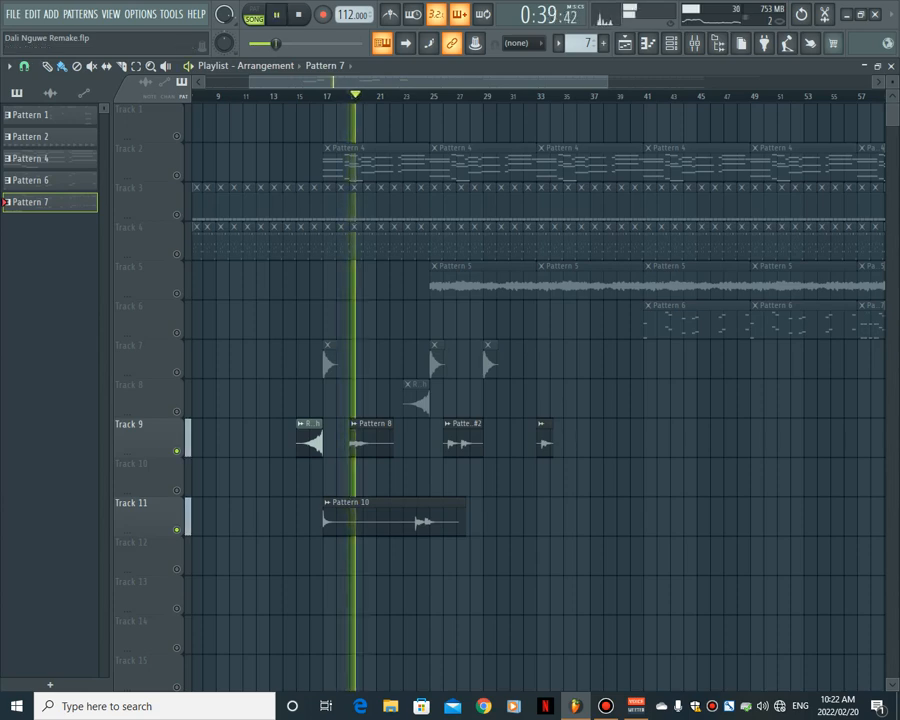
left_click(440, 96)
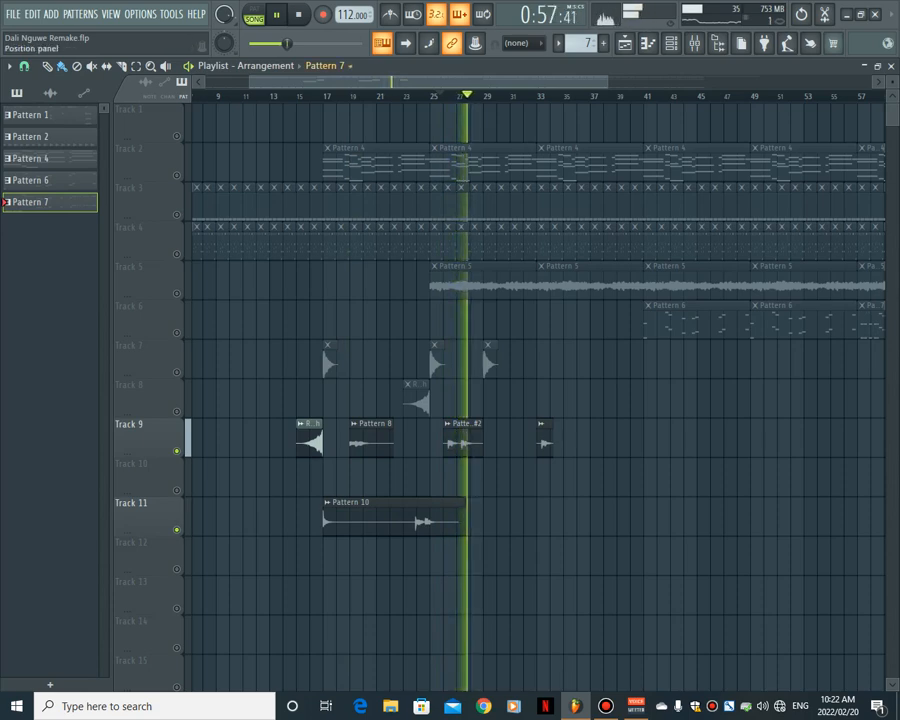
left_click(298, 14)
Restore all tracks from solo, play the full arrangement from bar 16 through the effect clips, and stop
right_click(177, 451)
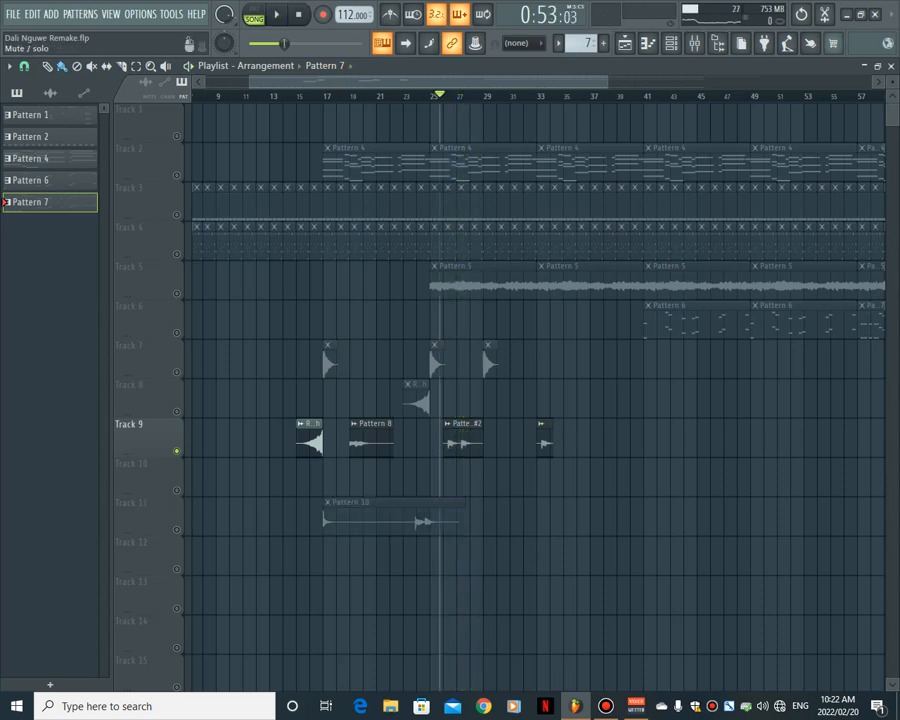
right_click(177, 451)
left_click(313, 95)
key("space")
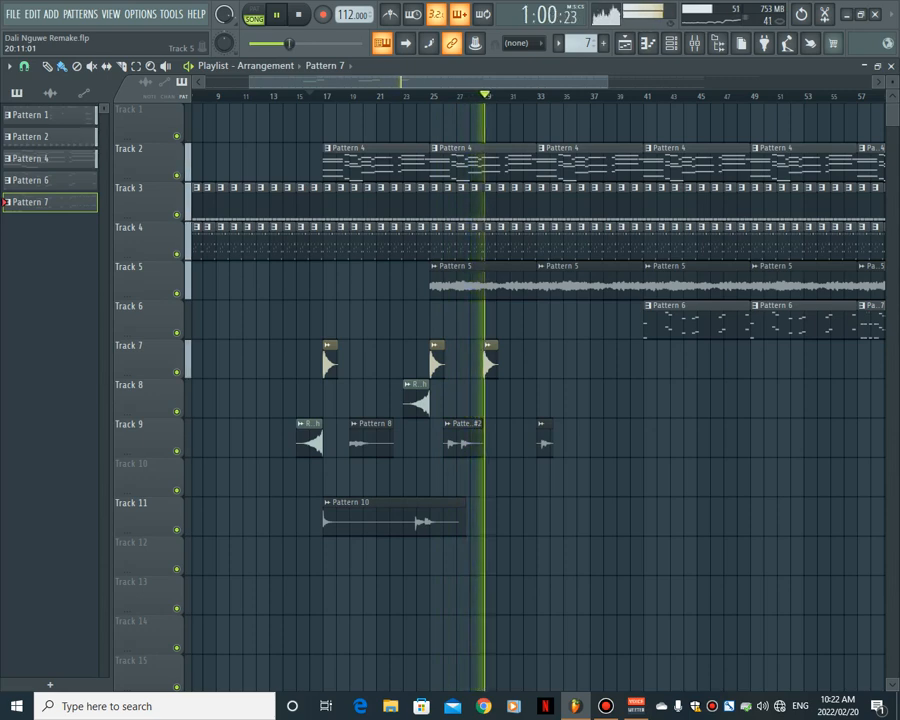
left_click(298, 14)
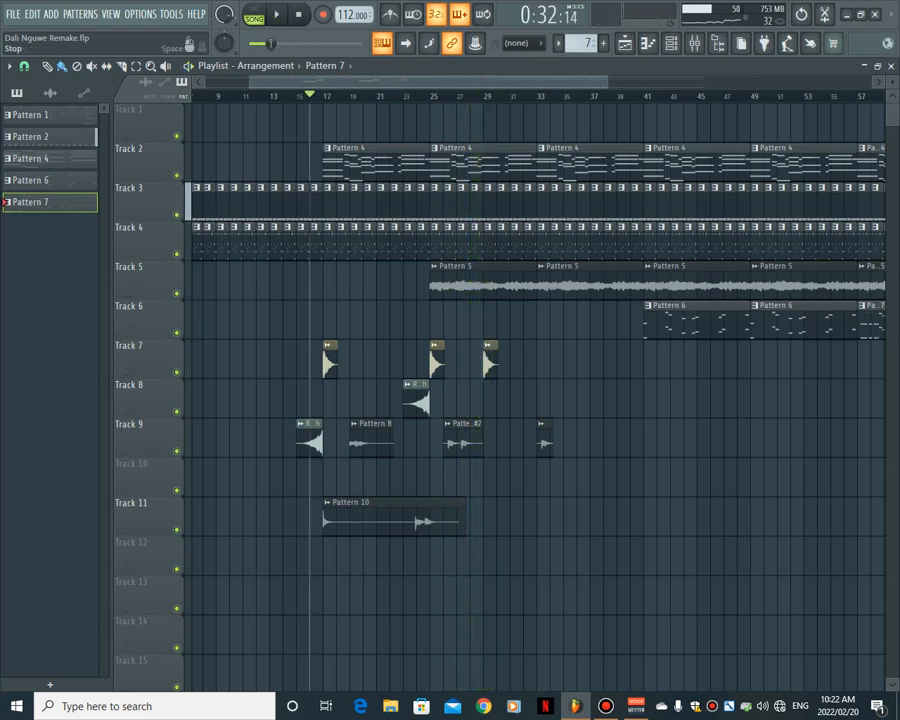